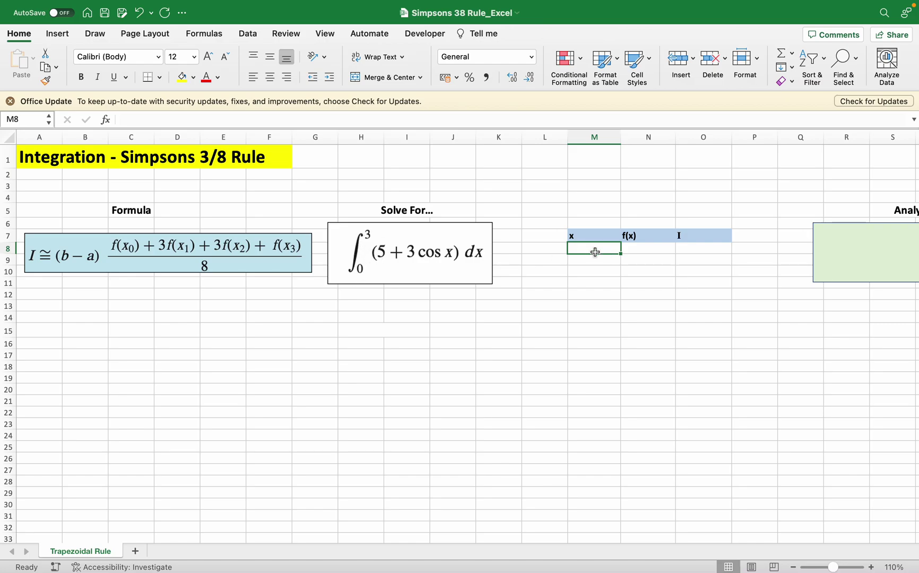
Enter 0 in M8 and 3 in M9 as the first x values
type("0")
key("Return")
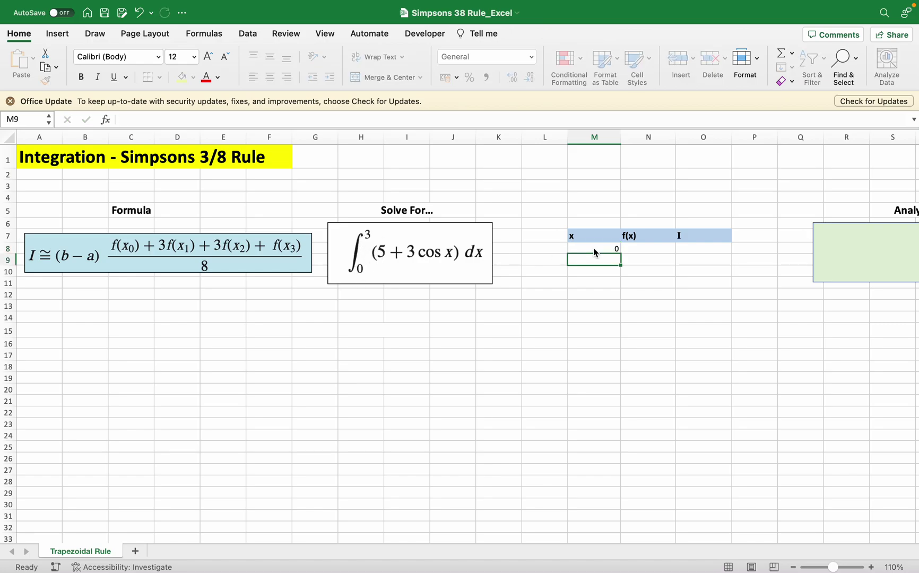
type("3")
key("Return")
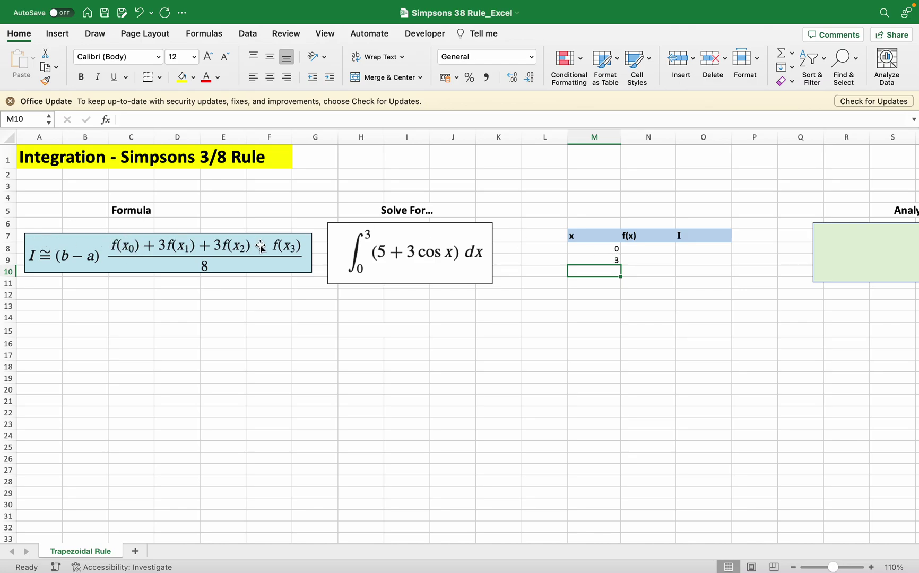
Replace M9 with 1 and enter 2 and 3 in M10 and M11
left_click(617, 261)
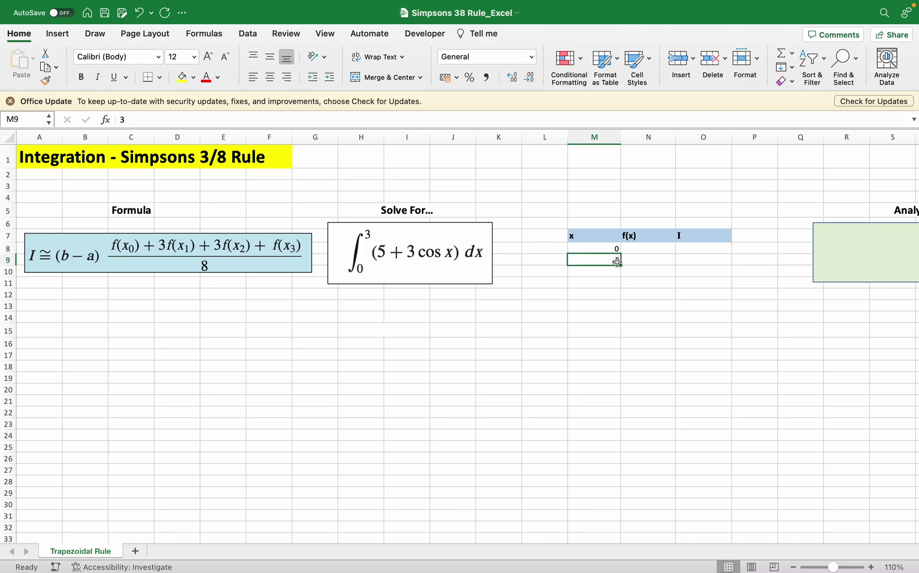
type("1")
key("Return")
type("2")
key("Return")
type("3")
key("Return")
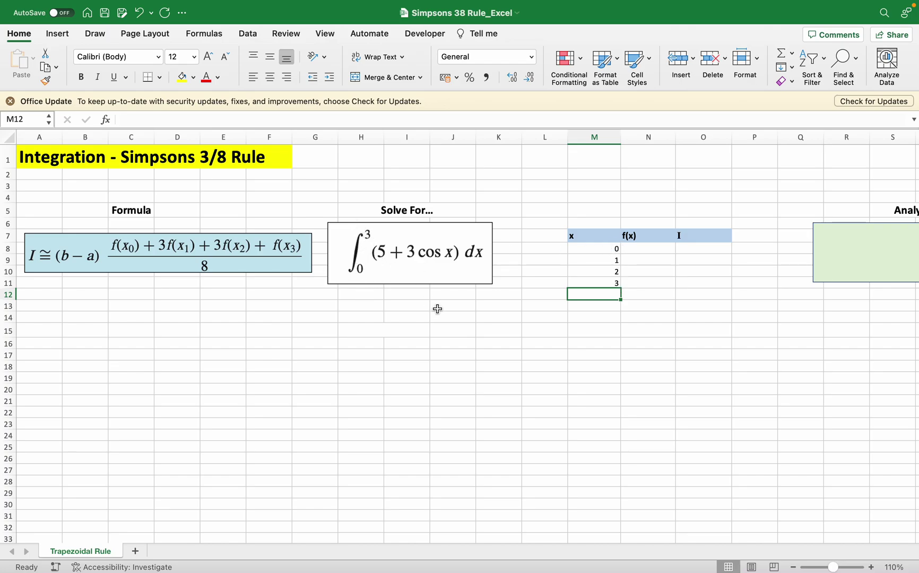
Enter =5+(3*COS(M8)) in N8, giving 8
left_click(648, 245)
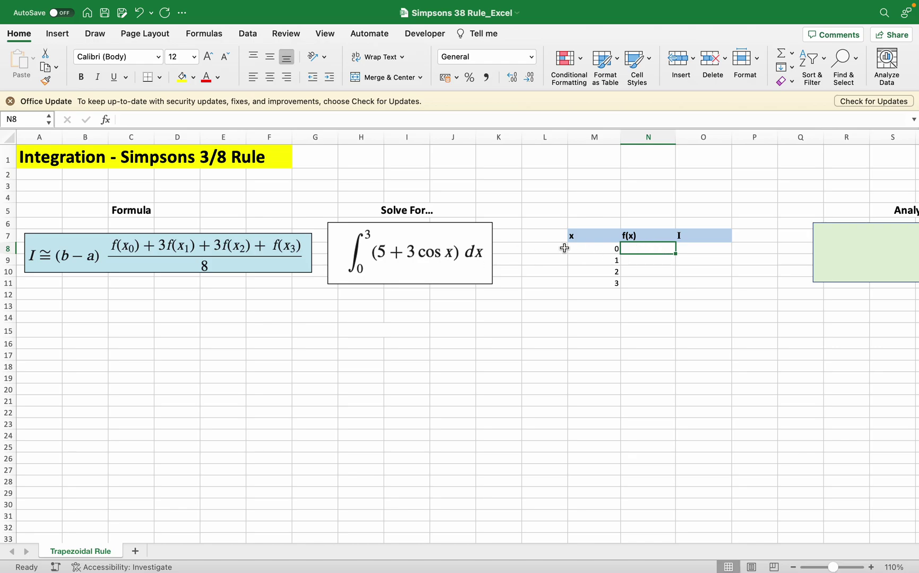
type("=5+")
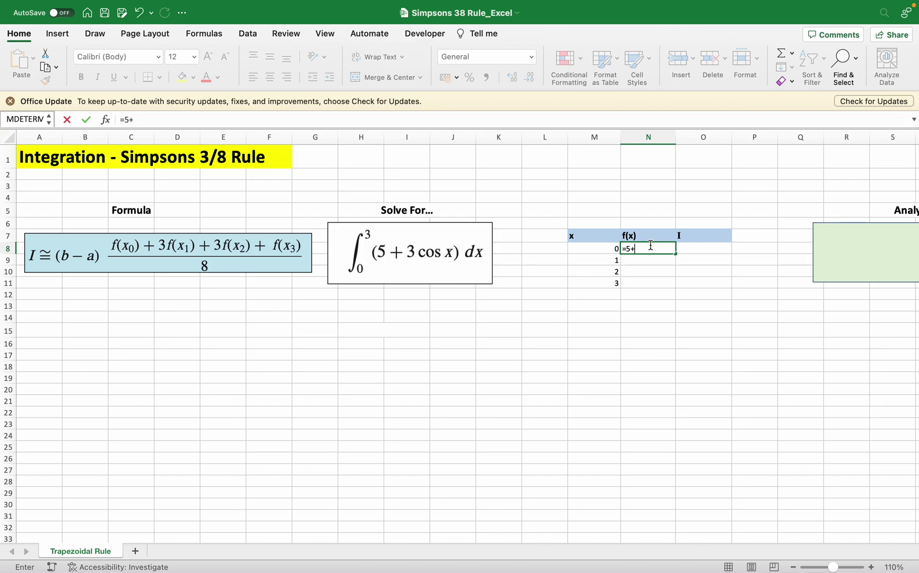
type("(3*cos")
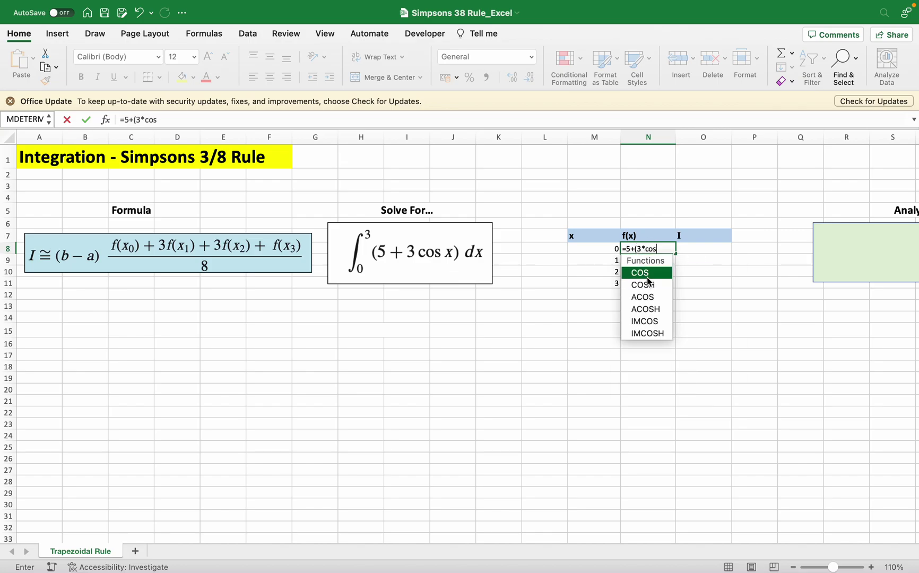
key("Tab")
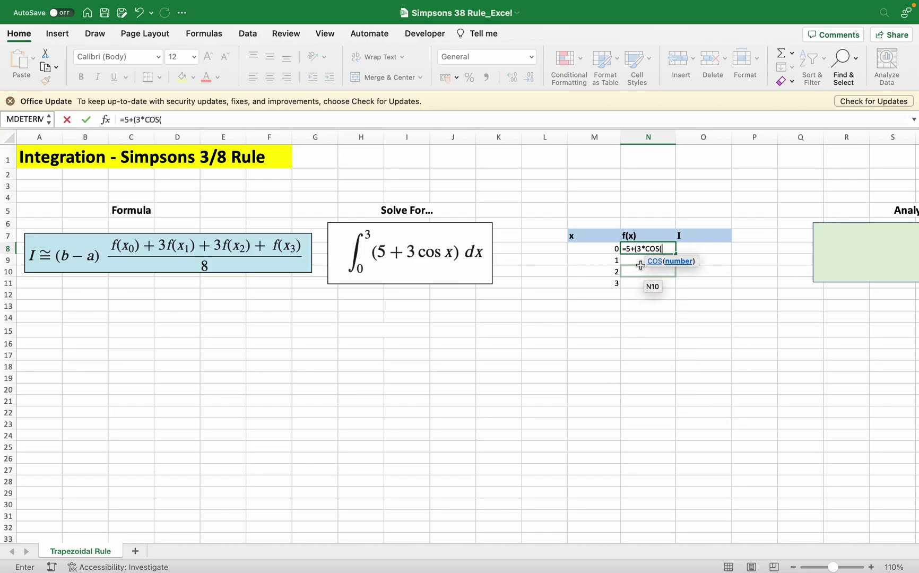
left_click(614, 247)
type(")")
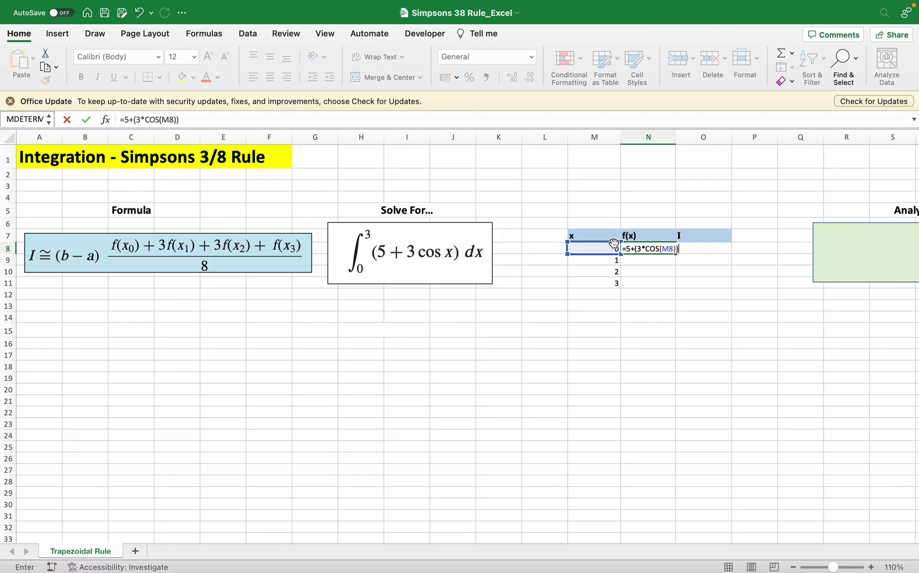
key("Return")
Copy the f(x) formula down to N11 and check the copied references in N9 and N10
left_click(652, 249)
left_click_drag(675, 253, 674, 290)
left_click(648, 260)
left_click(440, 120)
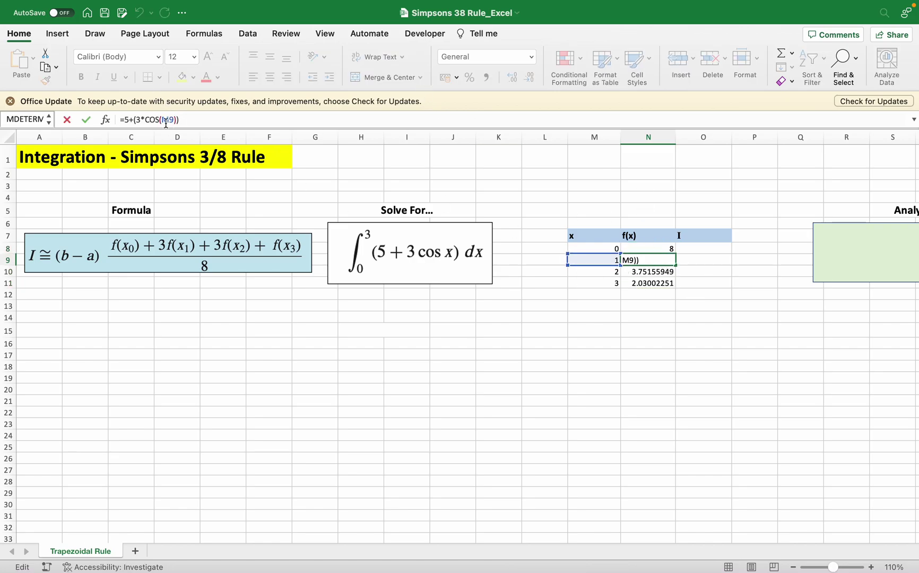
left_click(648, 271)
left_click(483, 122)
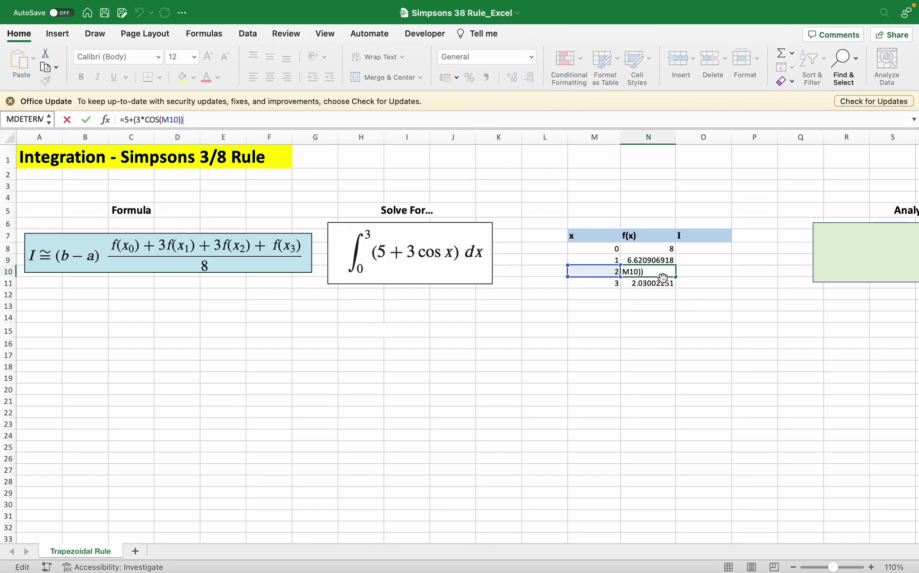
key("Escape")
left_click(704, 248)
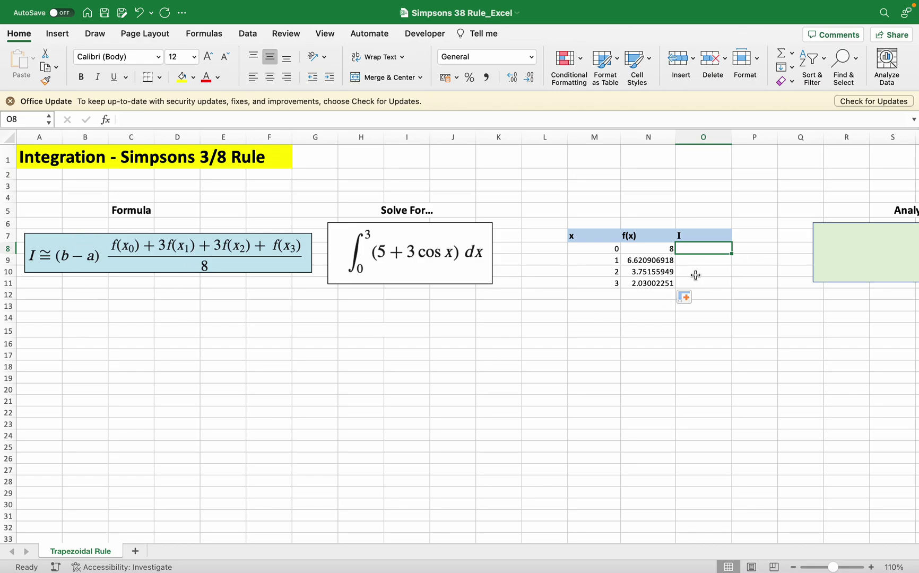
Start the O8 formula with the interval width (M11-M8)
type("=(")
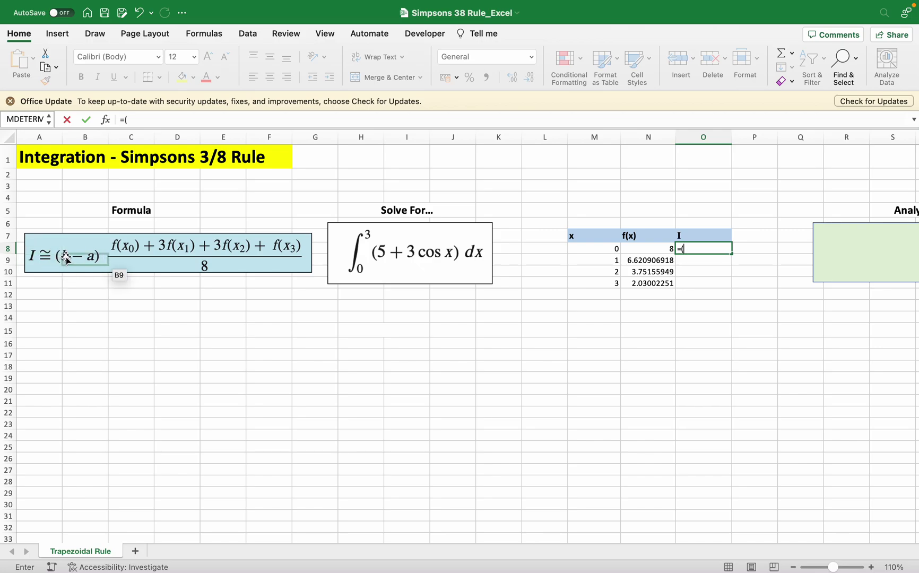
left_click(593, 283)
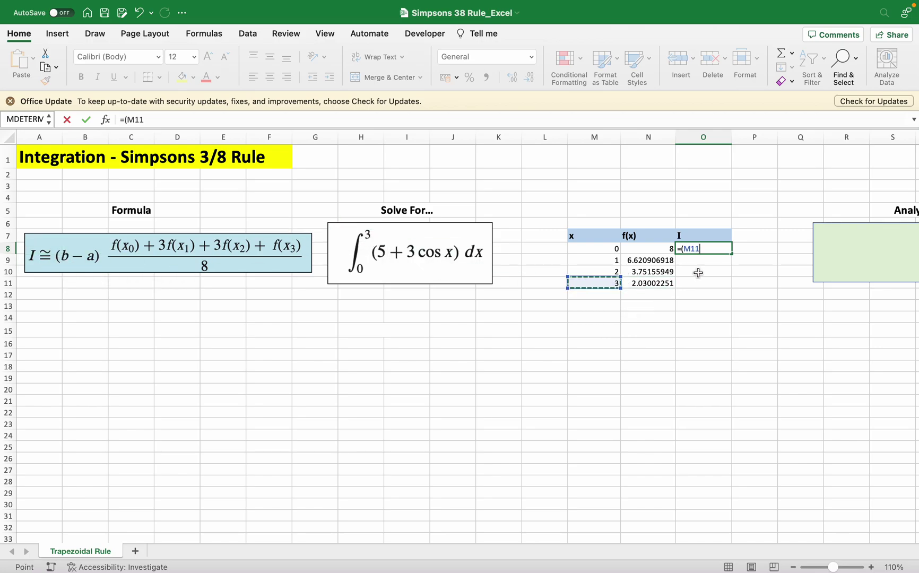
type("-")
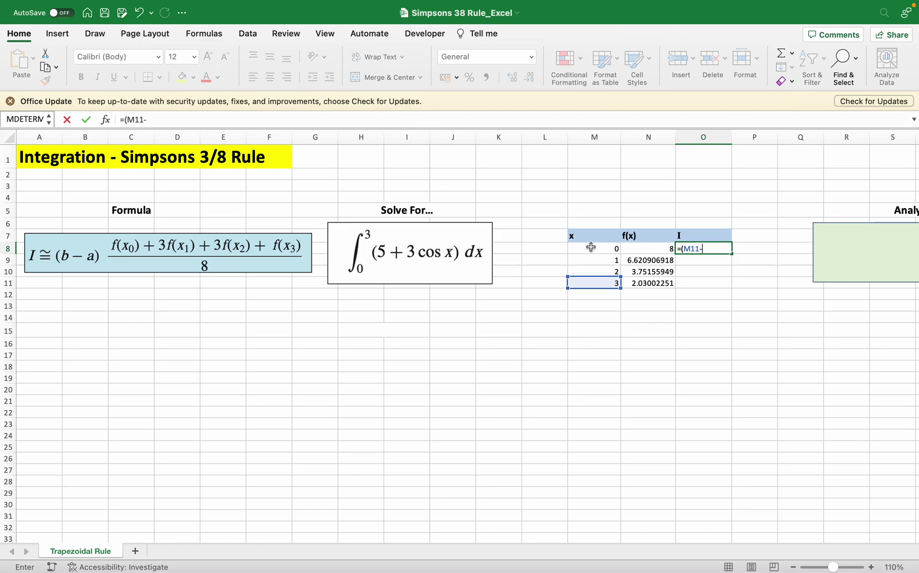
left_click(592, 246)
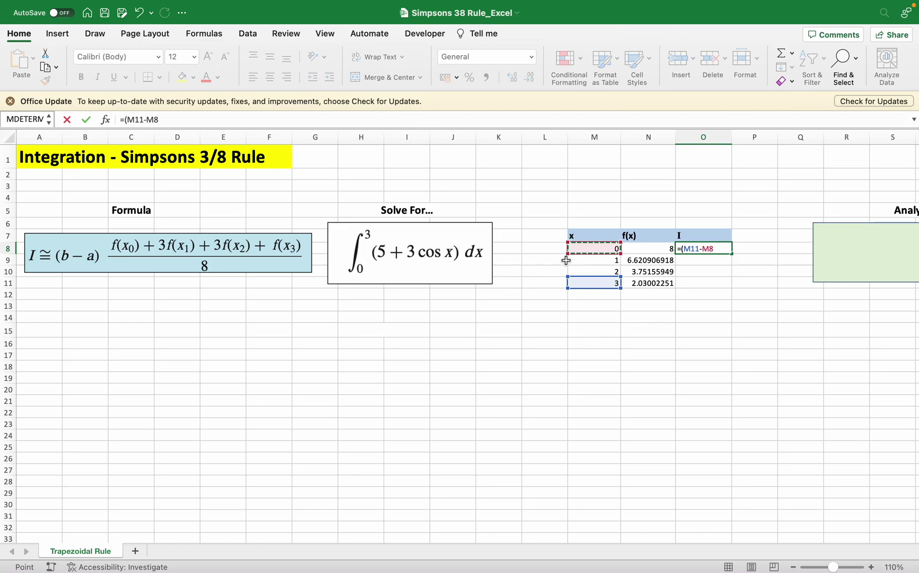
type(")*((")
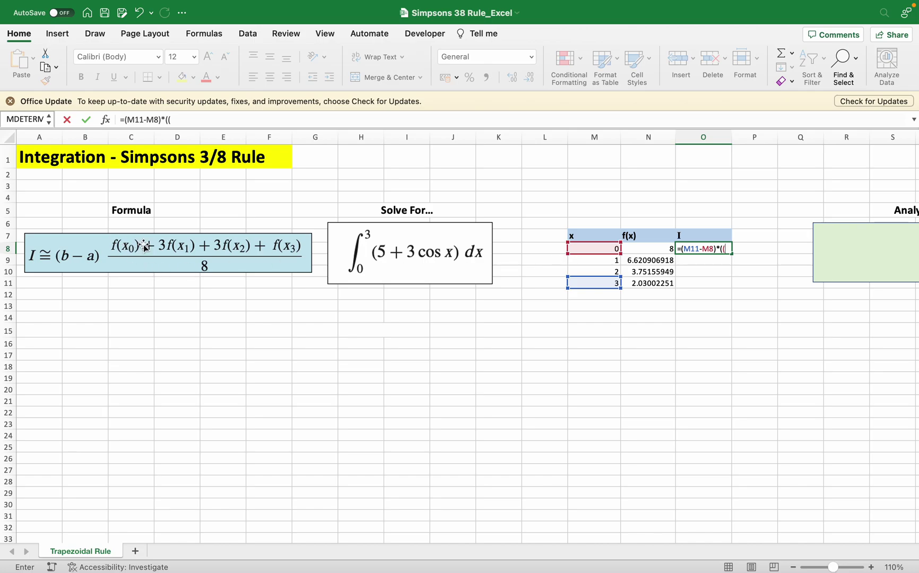
Multiply by (N8+3*N9+3*N10+N11)/8 to finish the Simpson's 3/8 integral, 15.43028315
left_click(663, 249)
type("+(3*")
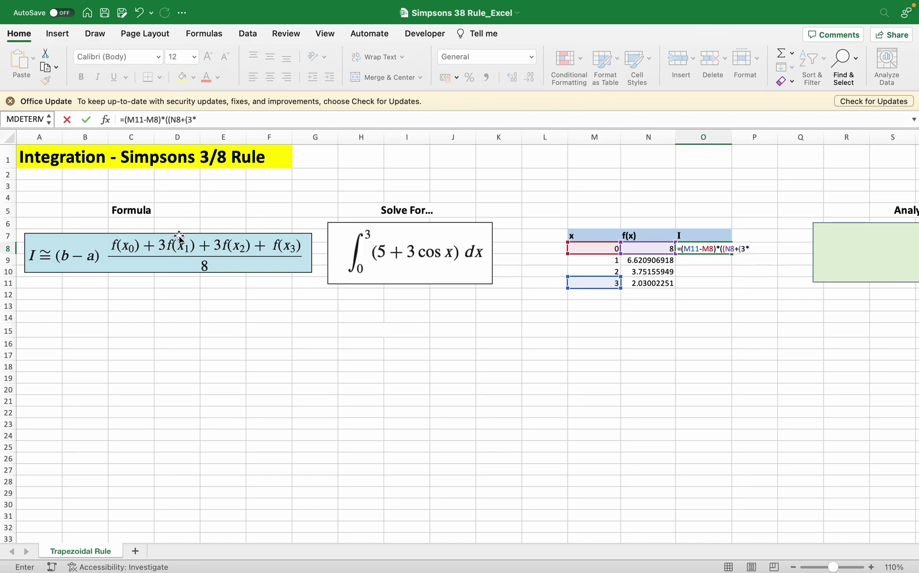
left_click(664, 262)
type(")+(")
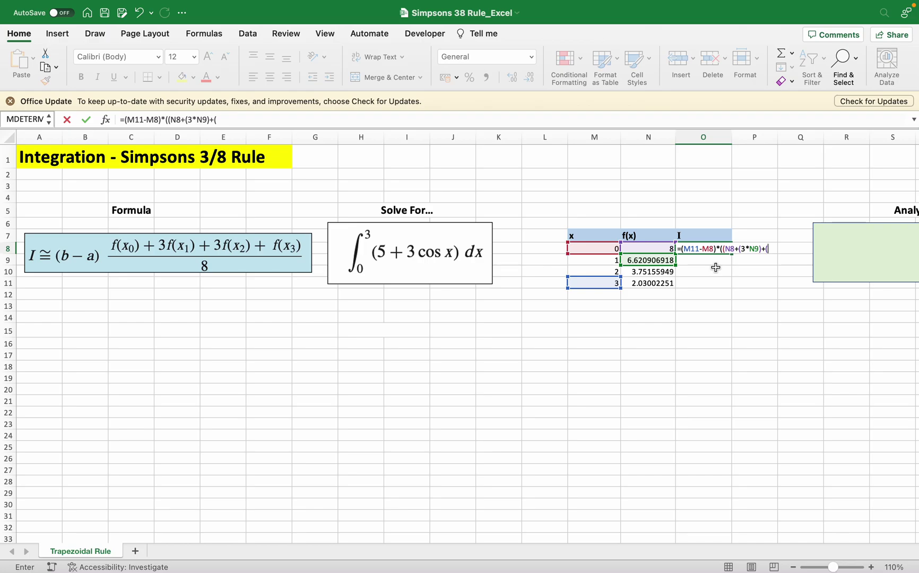
type("3*")
left_click(658, 273)
type(")+")
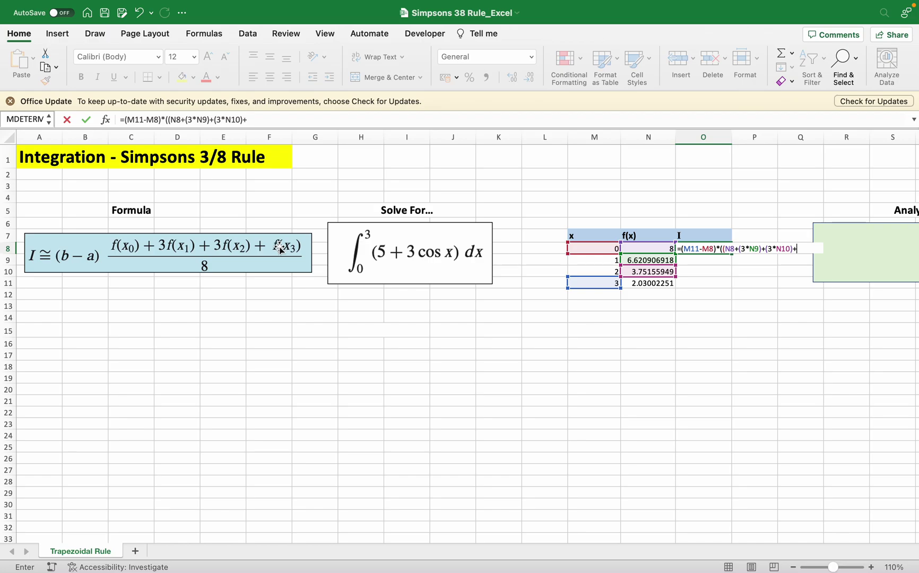
left_click(659, 286)
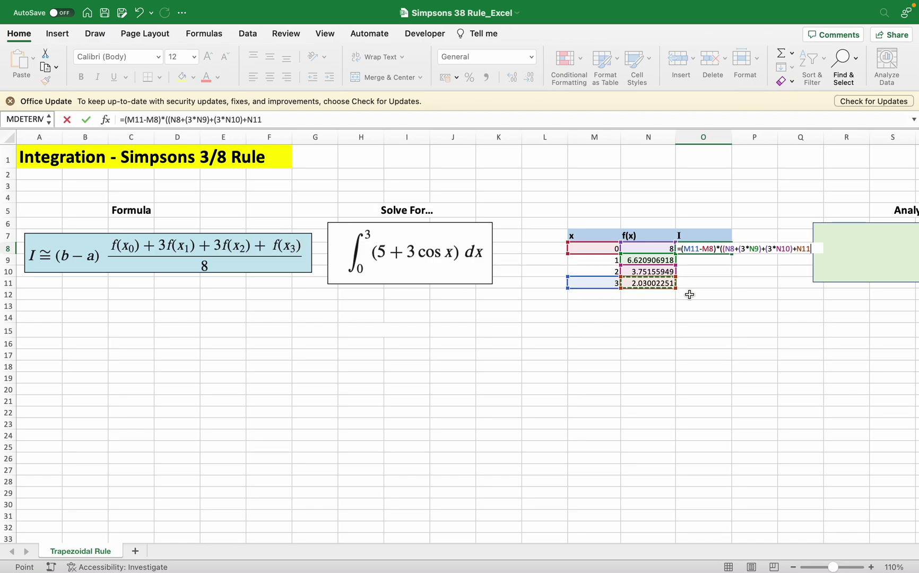
type(")")
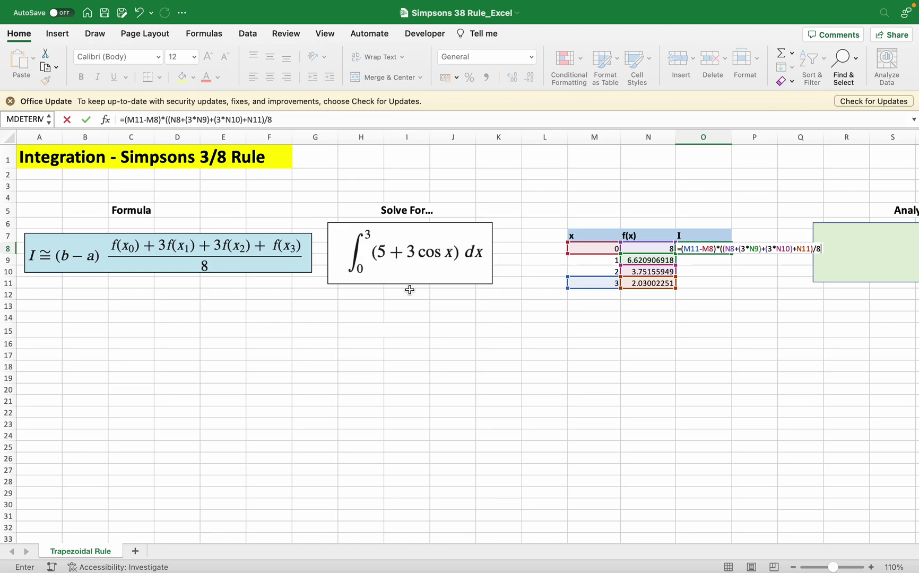
type("/8")
key("Return")
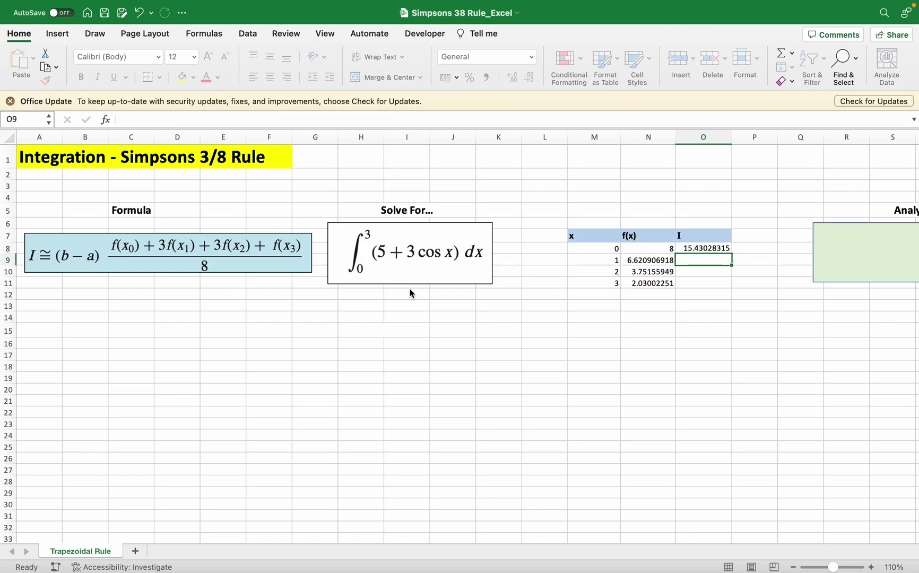
Fill O8 yellow and compare it with the green Analytical Answer box showing 15.42336
scroll(583, 268, "right", 3)
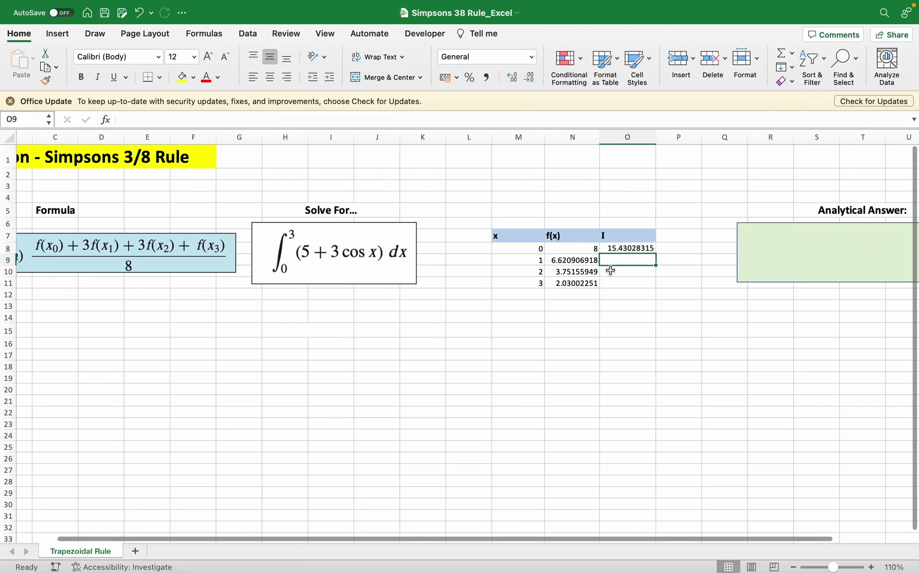
left_click(615, 249)
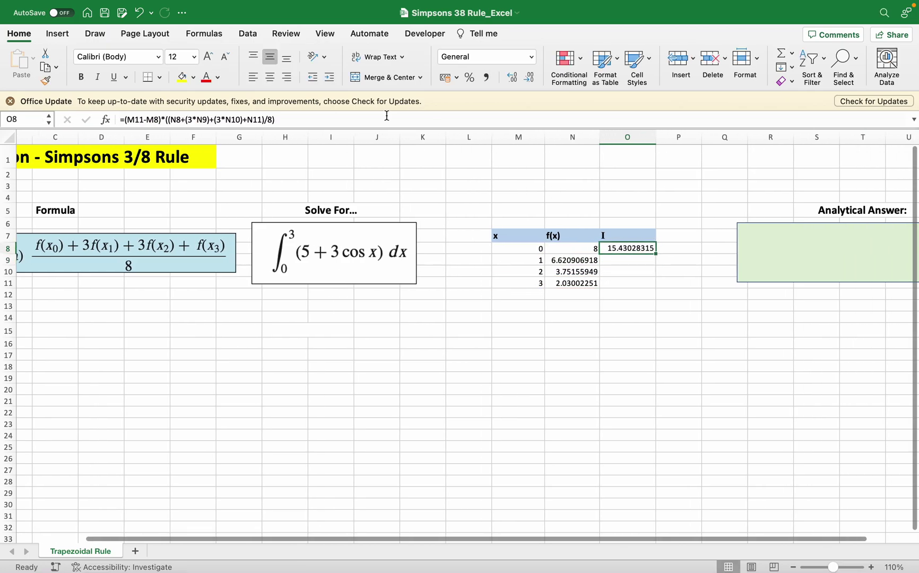
left_click(182, 77)
scroll(740, 280, "right", 2)
left_click(740, 280)
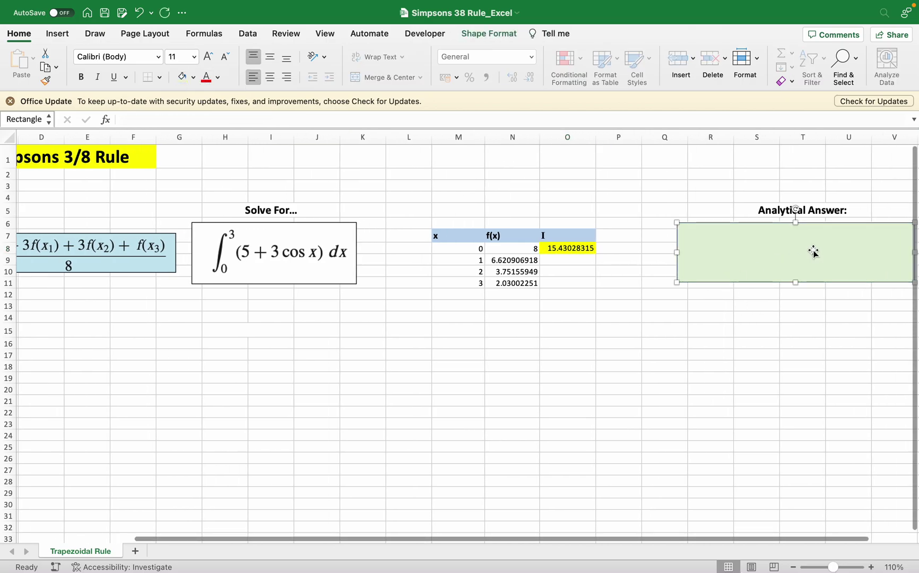
key("Escape")
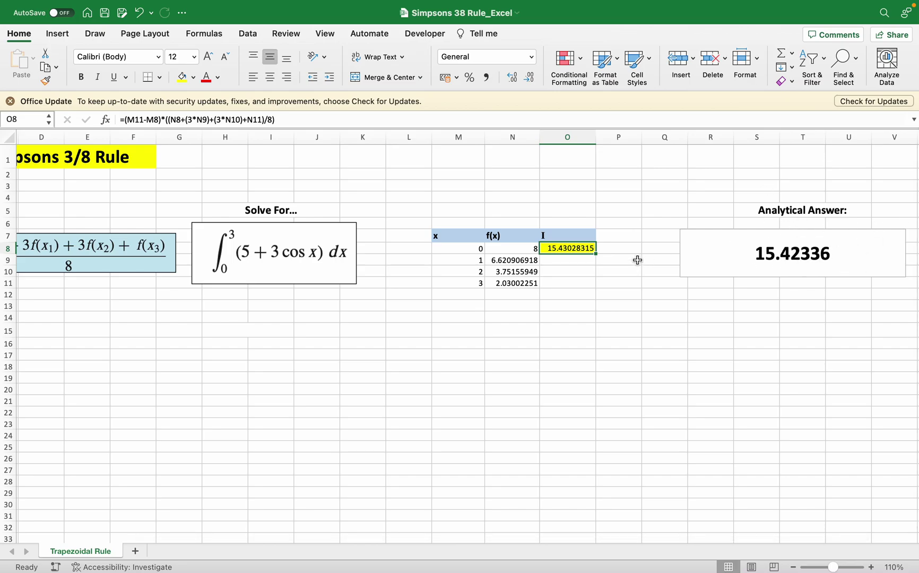
Set cell O8's fill colour back to No Fill
scroll(637, 260, "left", 2)
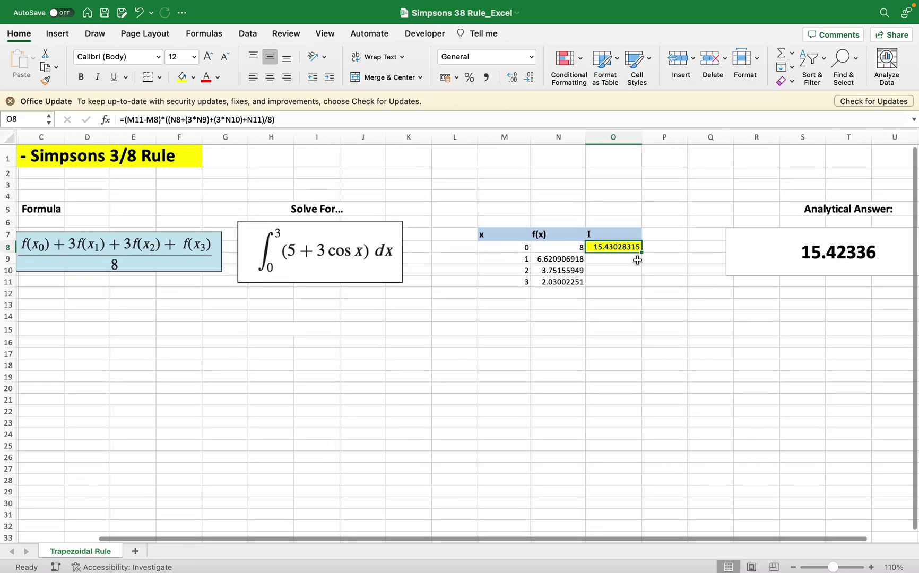
scroll(637, 260, "left", 2)
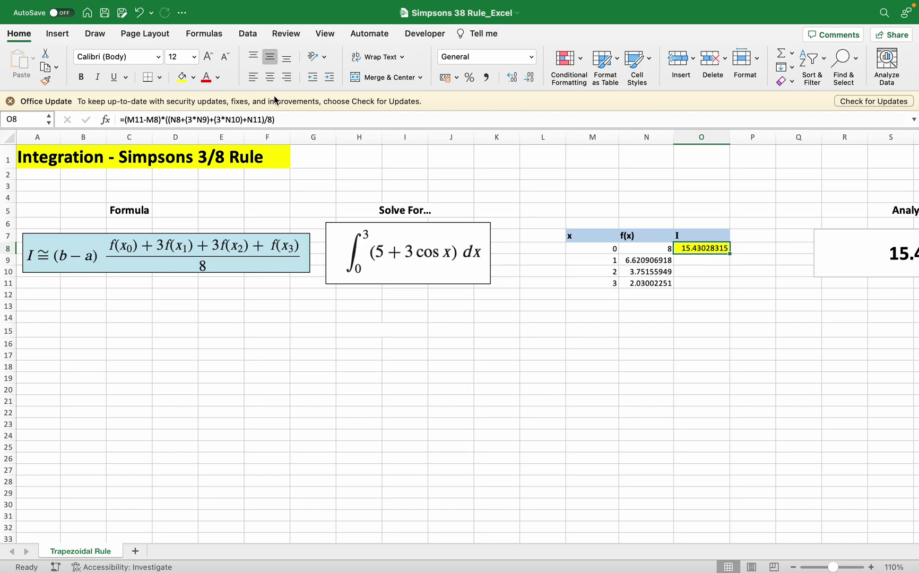
left_click(193, 77)
left_click(229, 95)
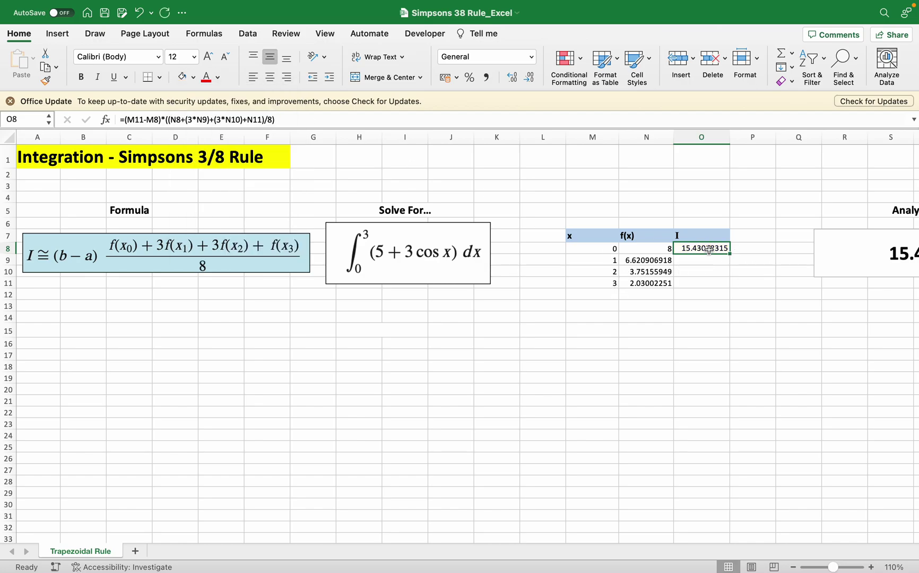
Clear the old x values 1, 2 and 3 from M9:M11
left_click(609, 261)
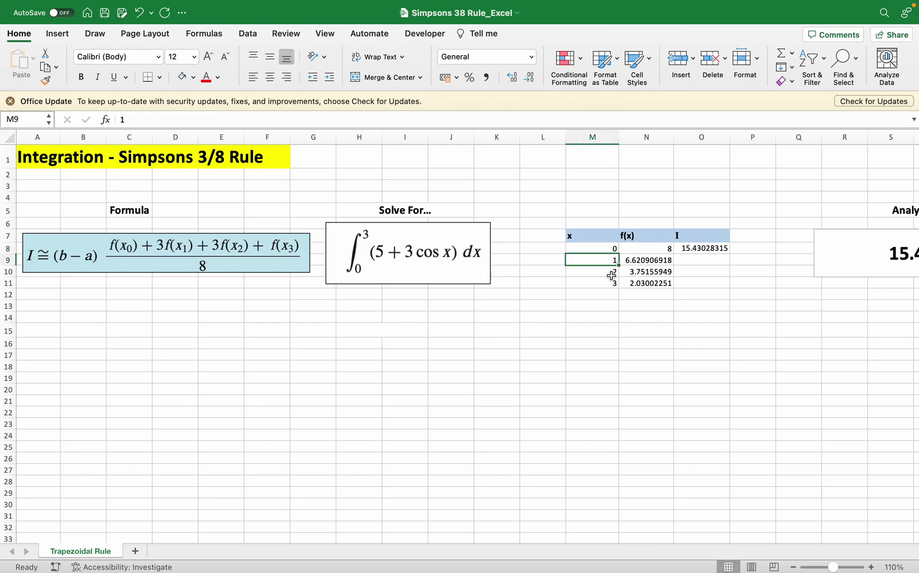
left_click_drag(603, 260, 603, 276)
key("Delete")
Enter =M8+0.2 in M9 and fill it down to row 23, reaching x = 3
left_click(598, 262)
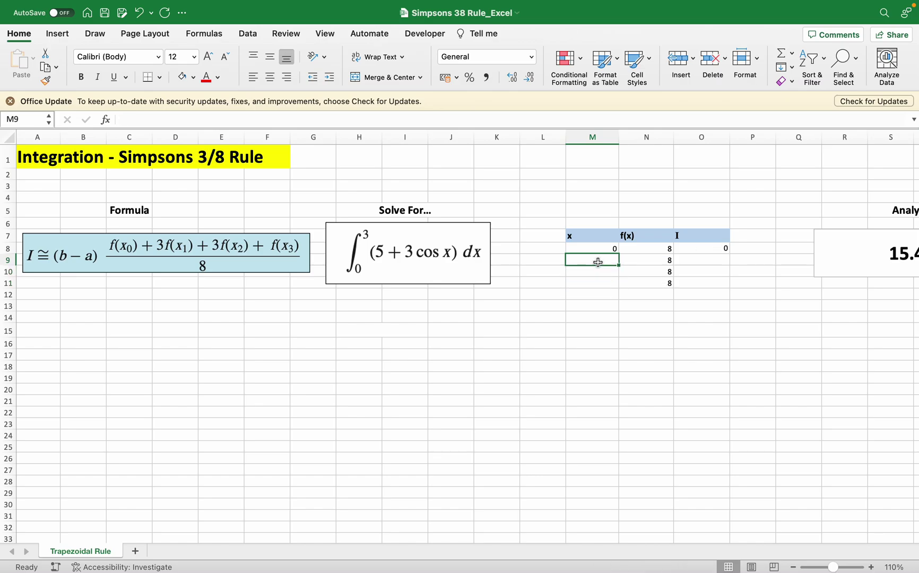
type("=")
left_click(597, 248)
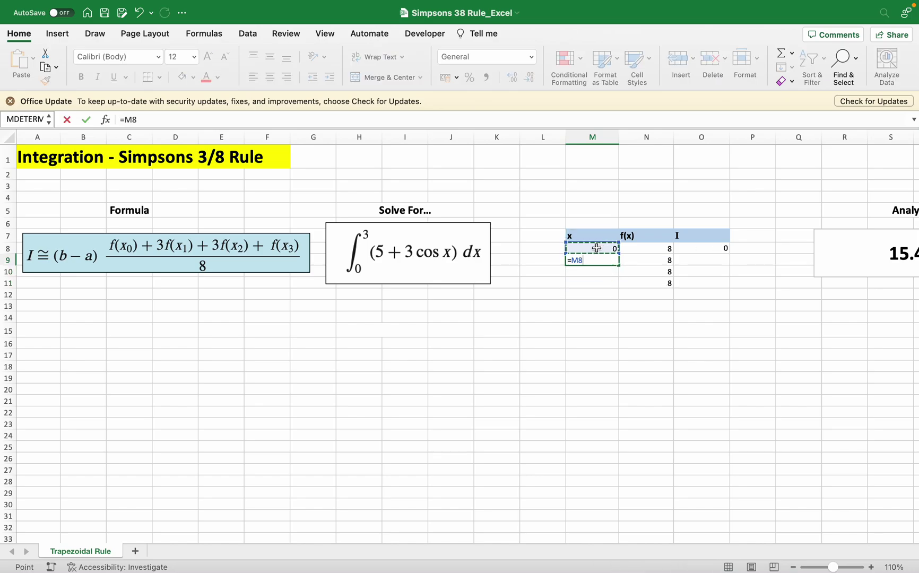
type("+0.2")
key("Return")
left_click(604, 260)
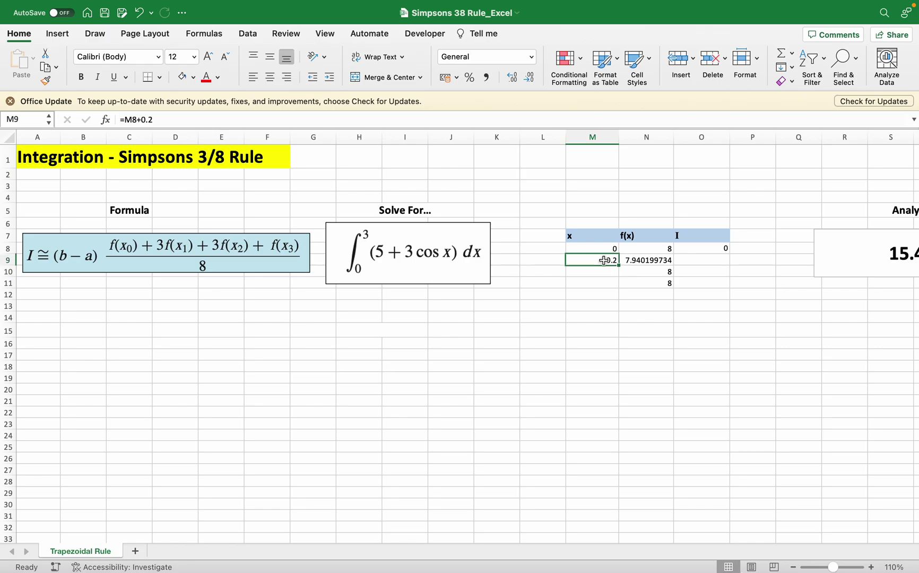
left_click_drag(617, 264, 618, 267)
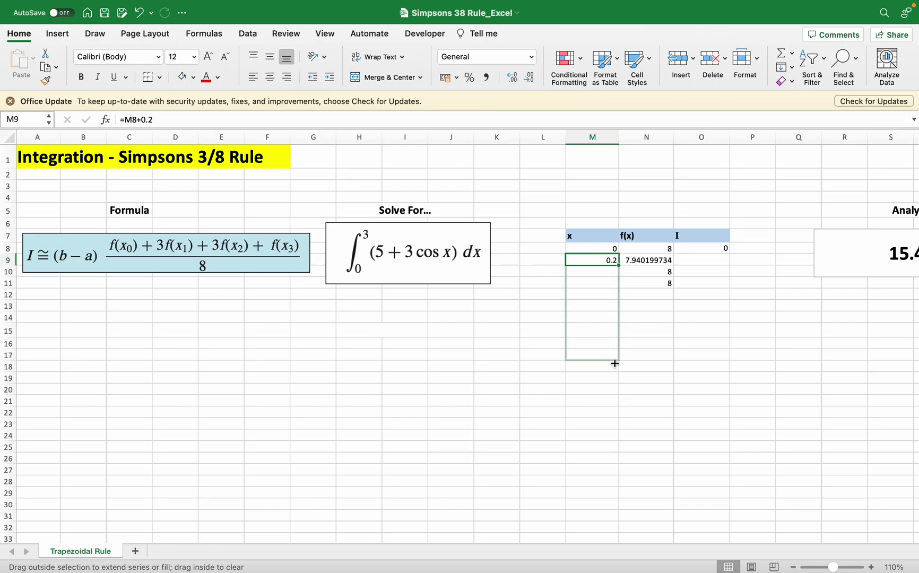
left_click_drag(615, 363, 617, 429)
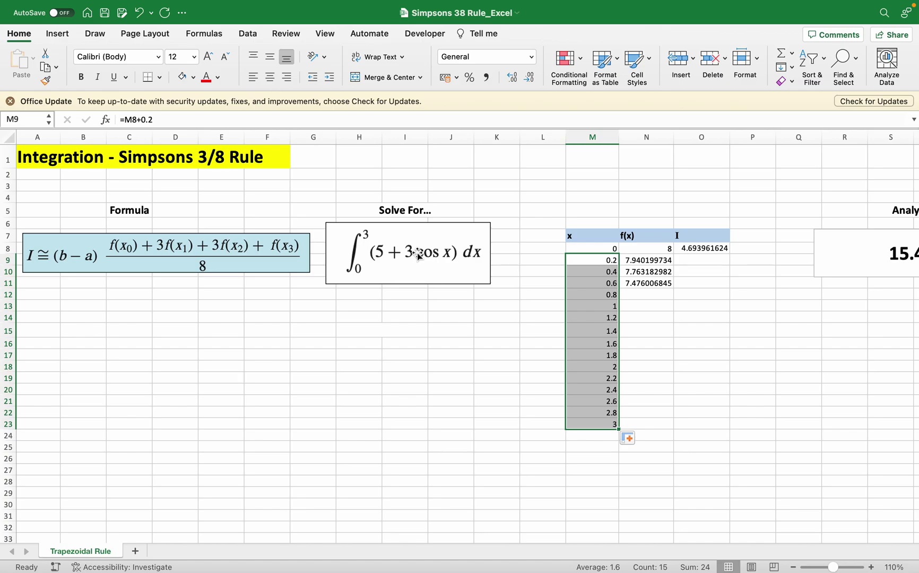
Copy the f(x) formula from N11 down to N23
left_click(663, 282)
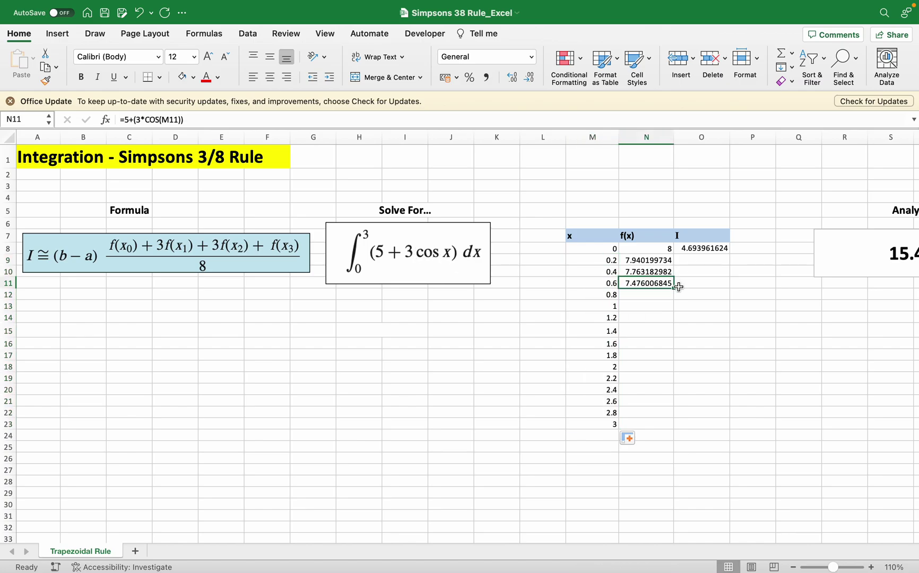
double_click(674, 287)
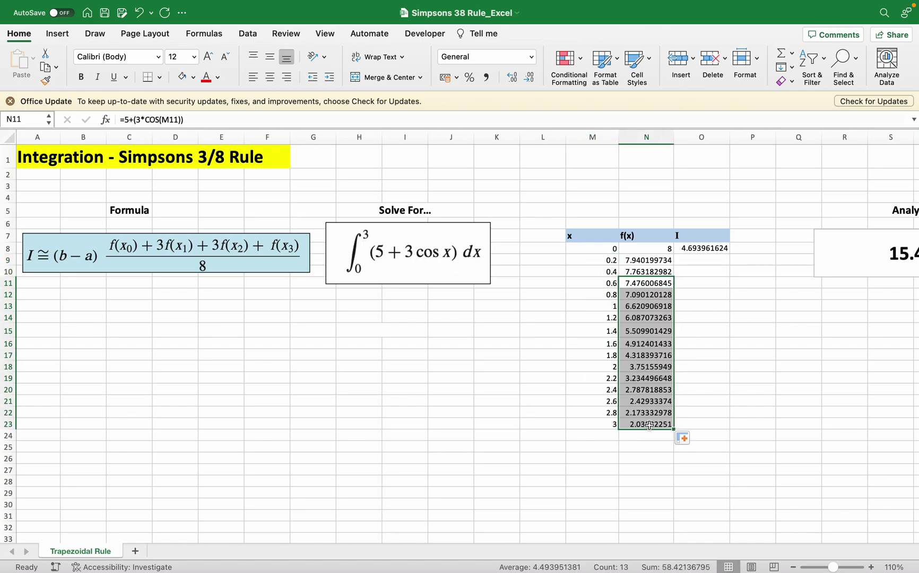
left_click(630, 467)
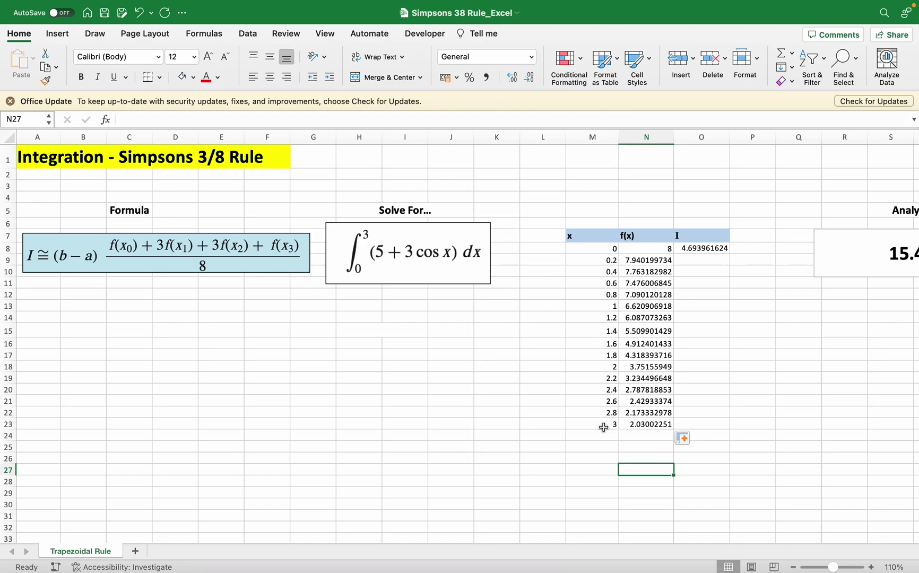
Review O8's integral formula references and select x values 0.6 to 1.2 as a segment
left_click(703, 248)
key("F2")
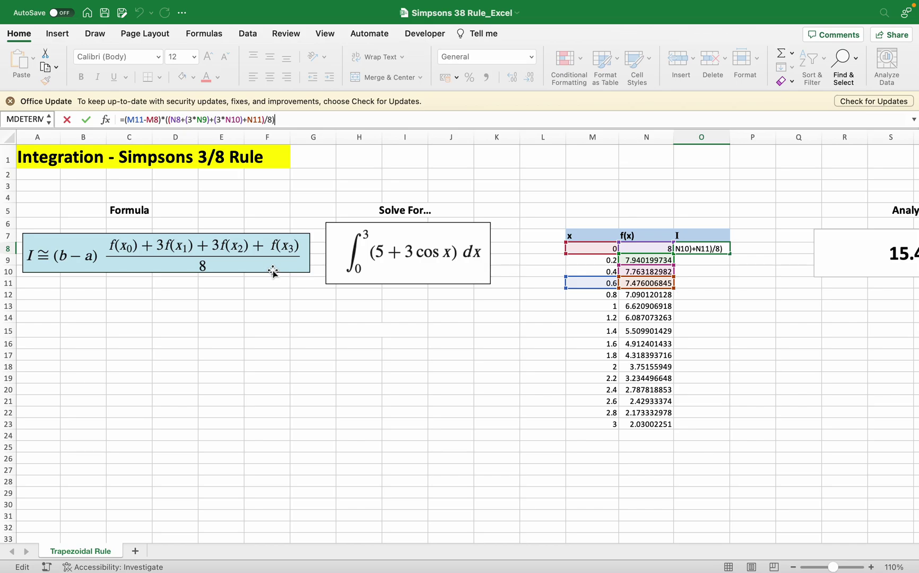
left_click(606, 284)
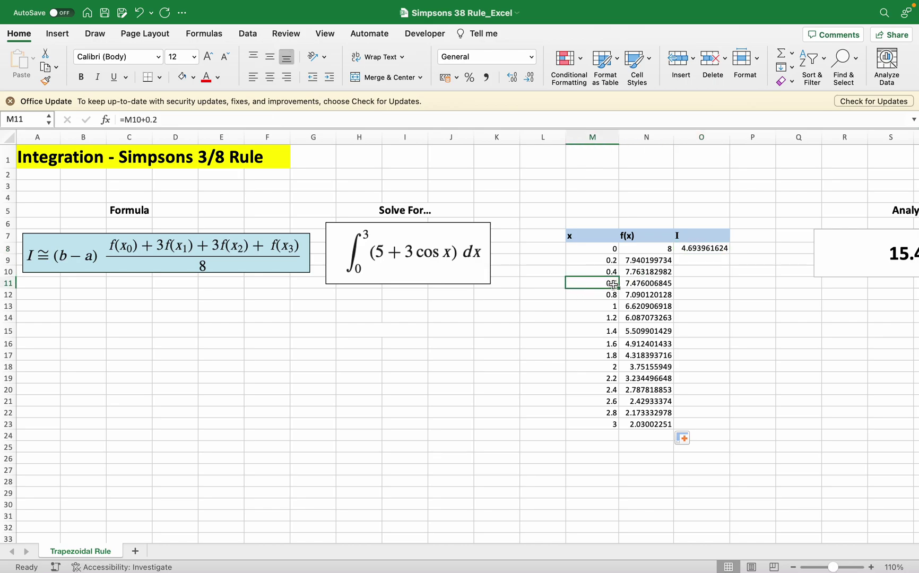
left_click_drag(609, 285, 609, 319)
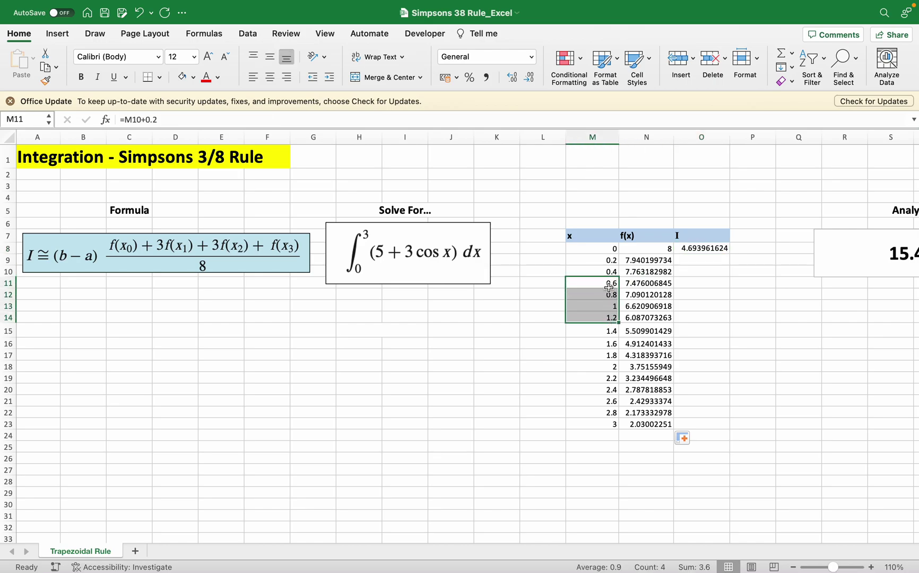
left_click(610, 319)
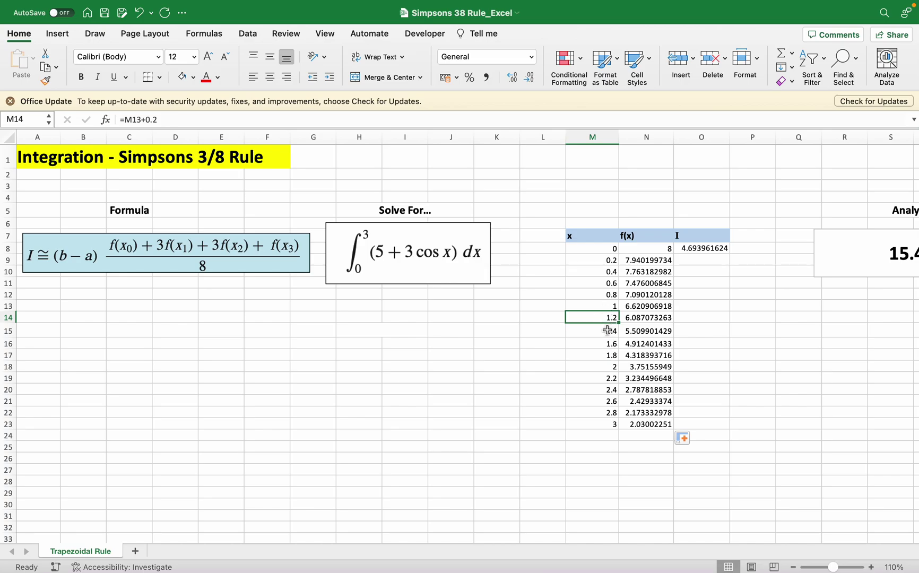
left_click(608, 330)
left_click(608, 343)
left_click(609, 355)
left_click(603, 322)
left_click_drag(603, 322, 603, 423)
left_click(604, 355)
left_click(606, 387)
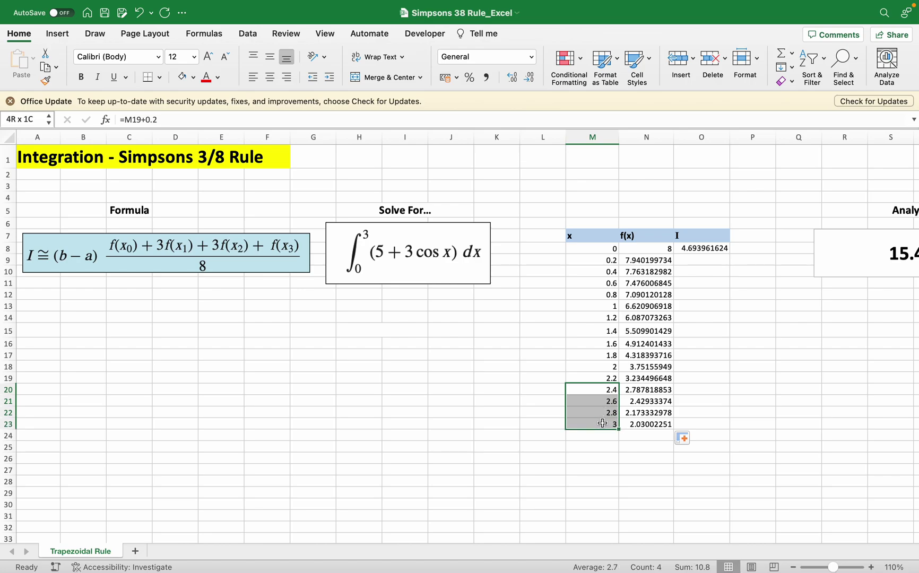
left_click(722, 264)
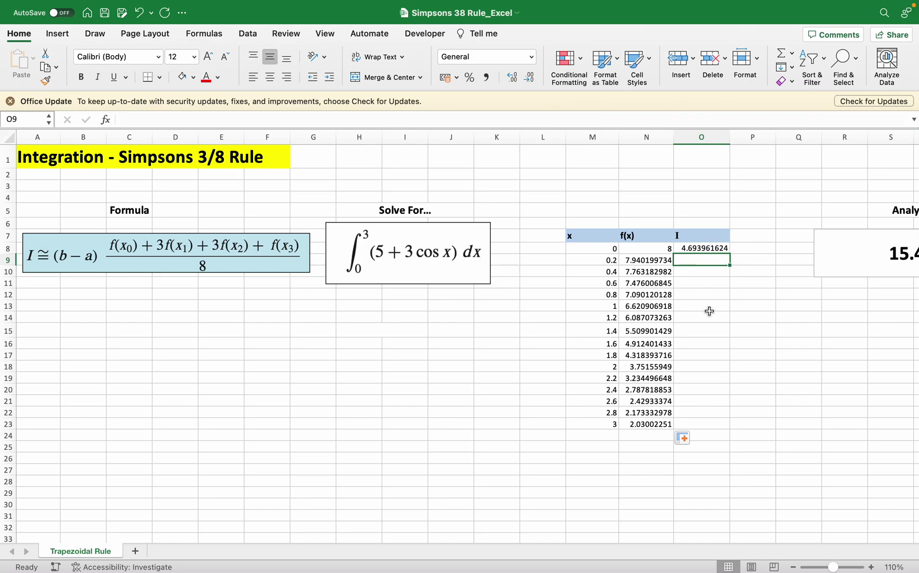
Merge O8:O10 with Merge & Center and copy it down to row 22 for five segment results
left_click(711, 250)
left_click_drag(712, 250, 709, 271)
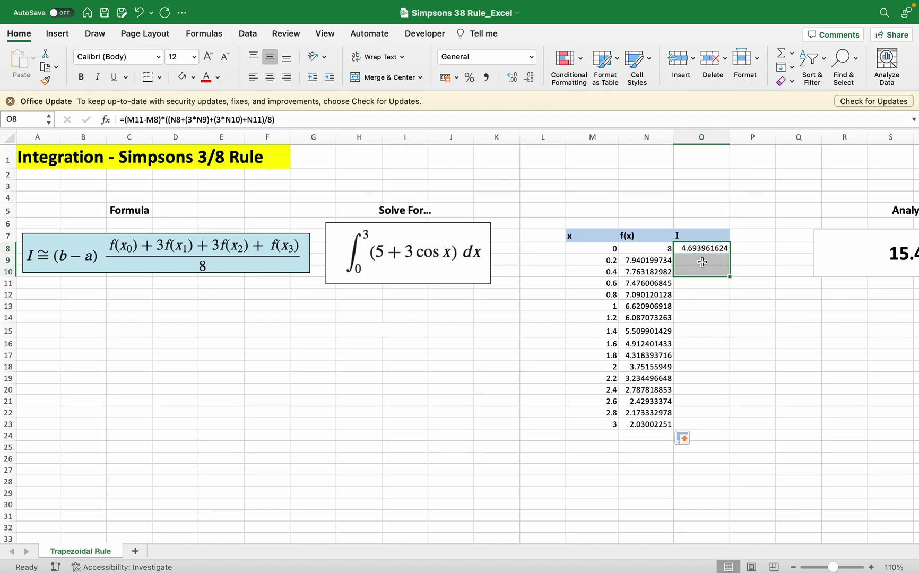
left_click(389, 77)
left_click_drag(730, 278, 719, 415)
left_click(781, 362)
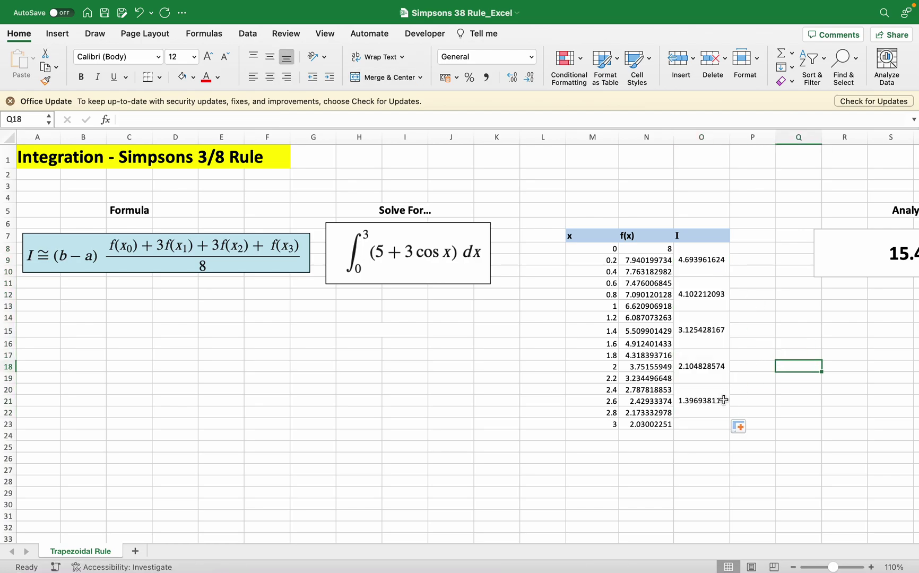
left_click(709, 265)
left_click(528, 123)
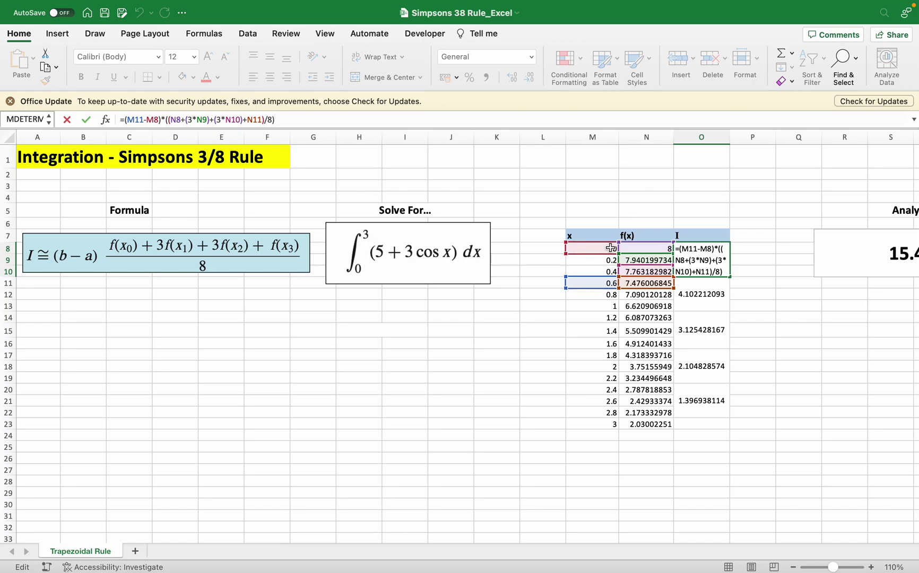
key("Return")
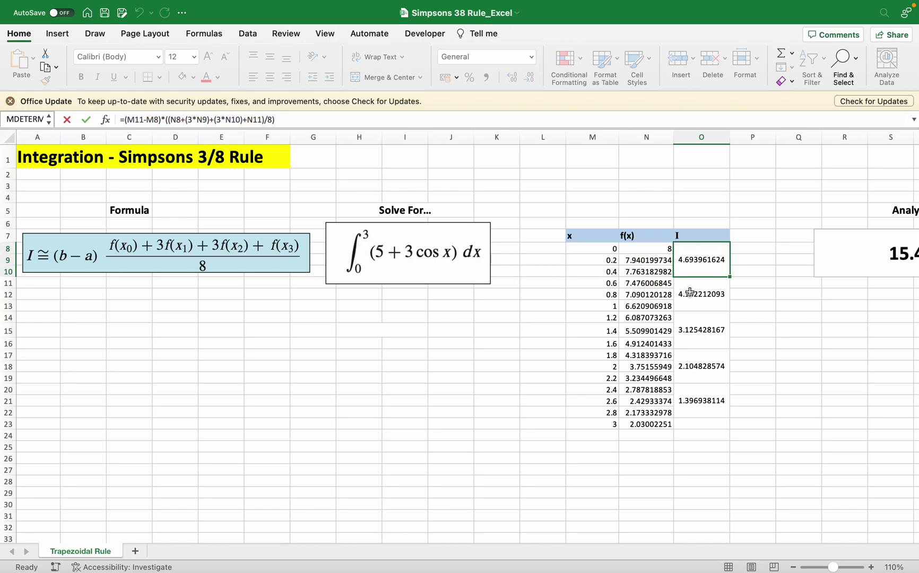
key("F2")
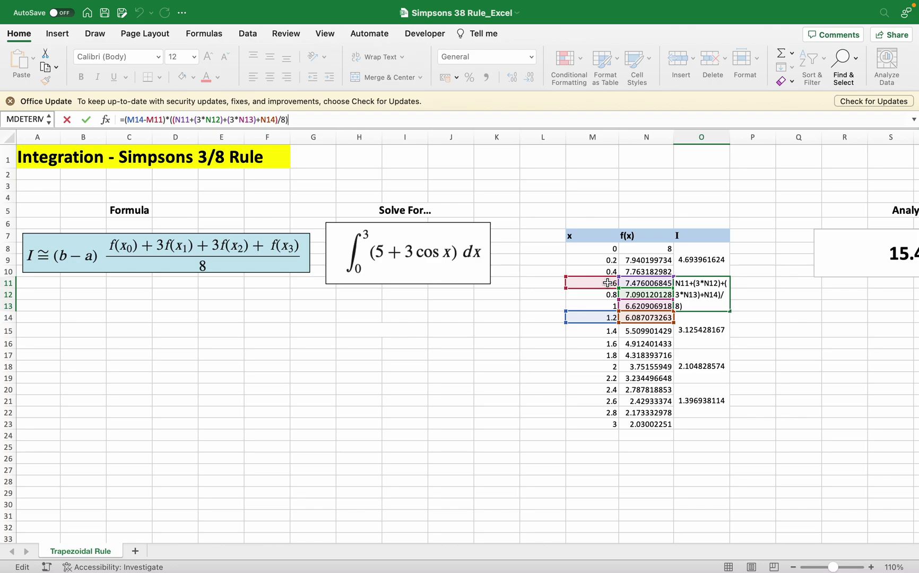
key("Return")
key("F2")
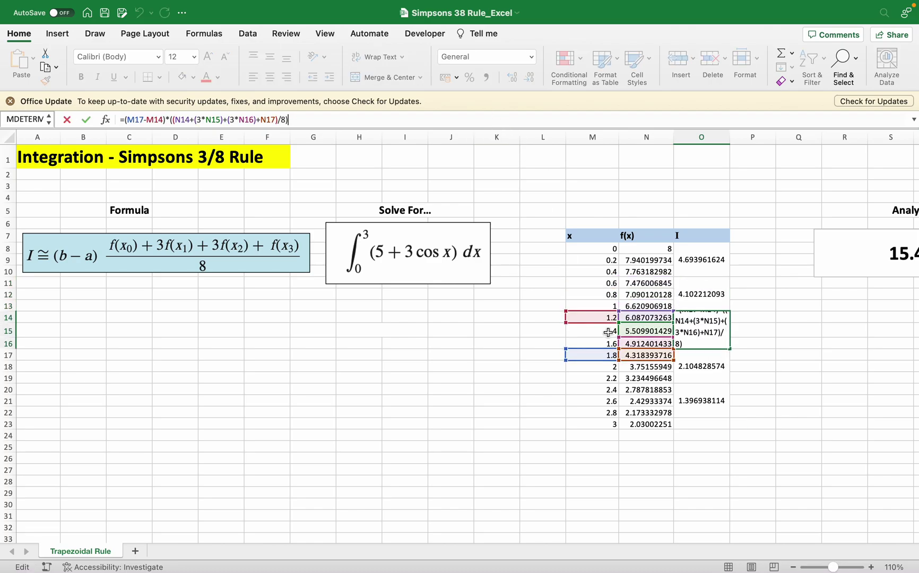
key("Return")
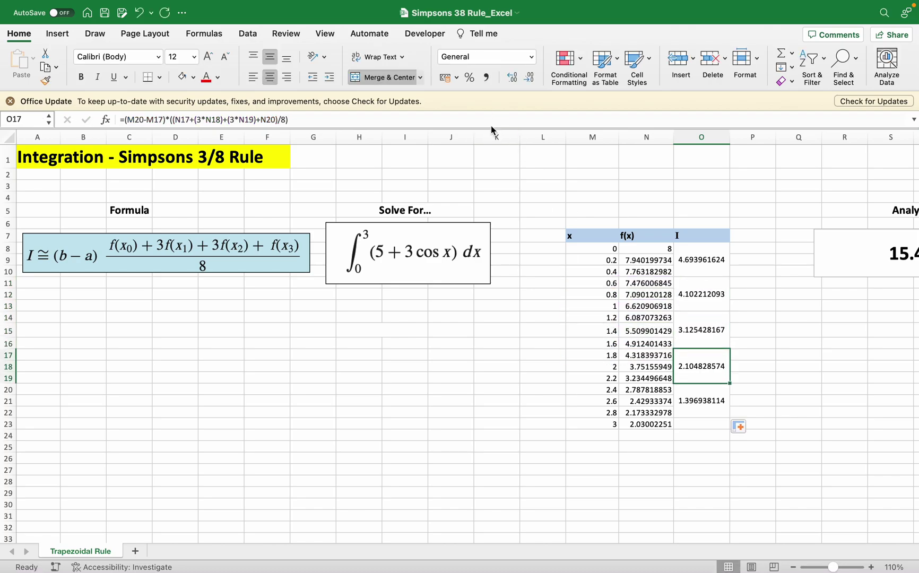
key("F2")
key("Return")
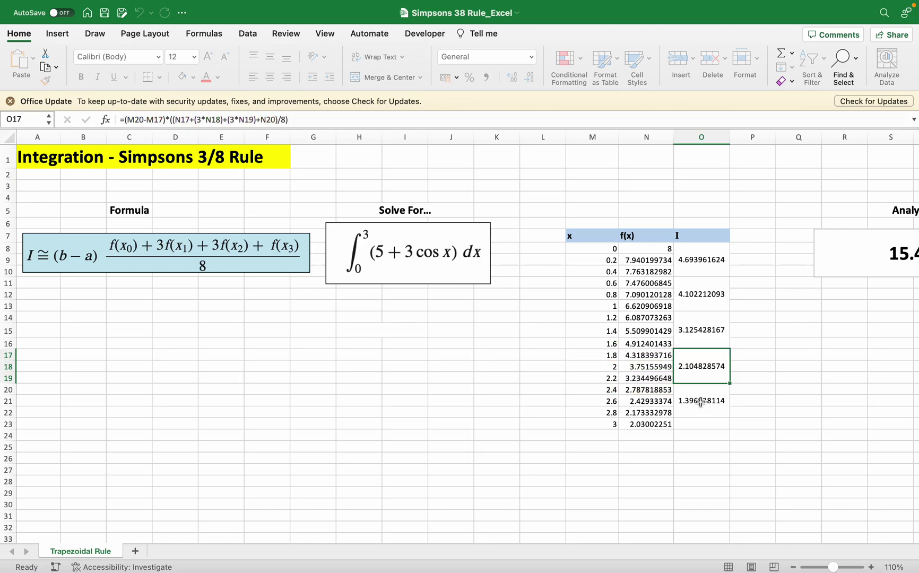
key("F2")
key("Escape")
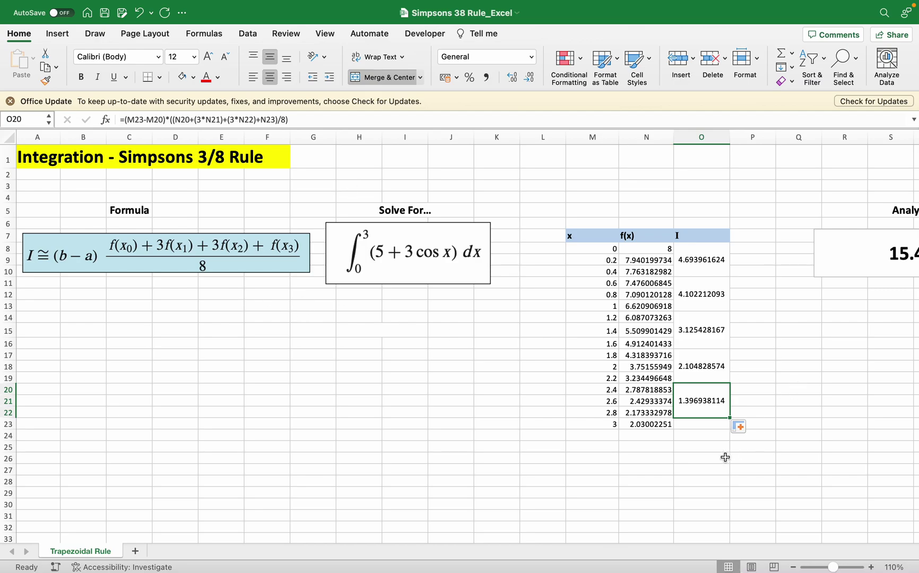
left_click(697, 437)
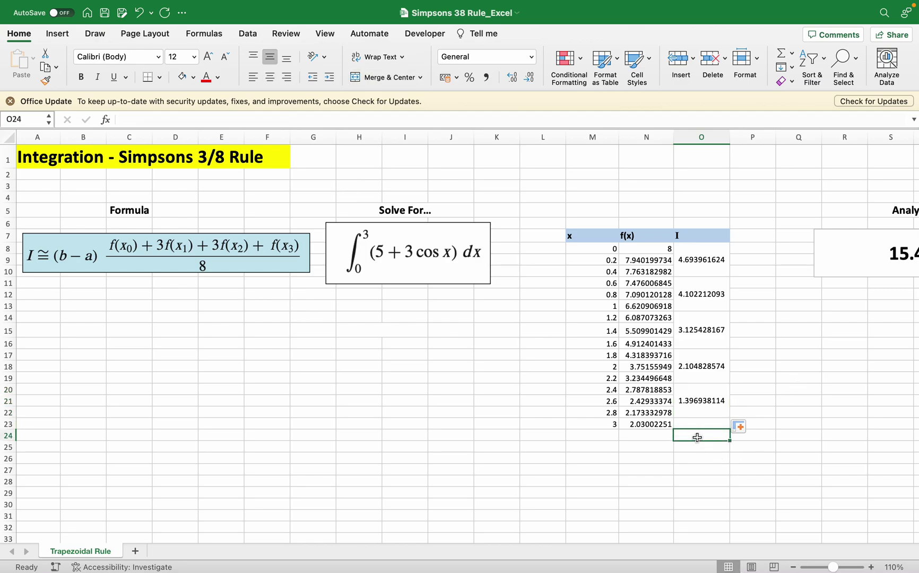
Enter =SUM(O9:O21) in O25, giving a total of 15.42336857
key("Return")
type("=si")
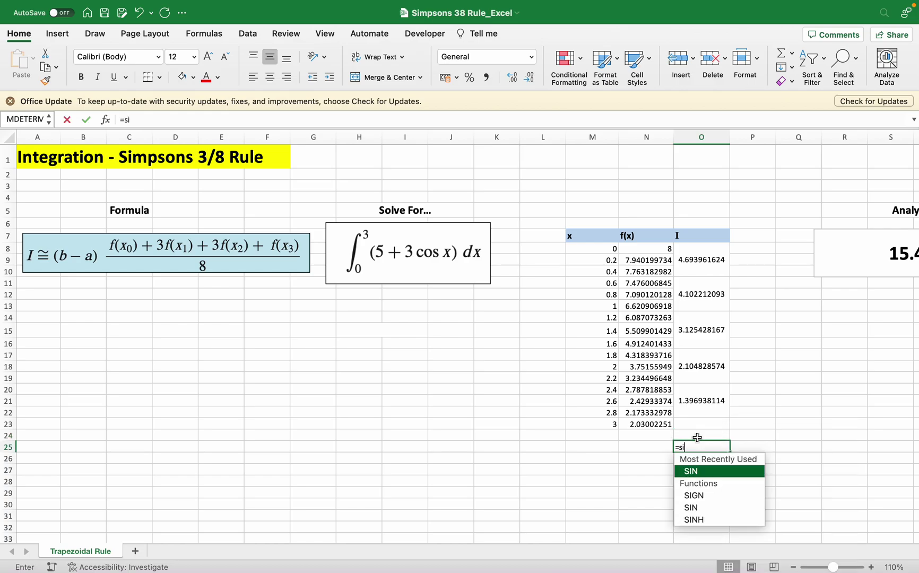
key("BackSpace")
type("um")
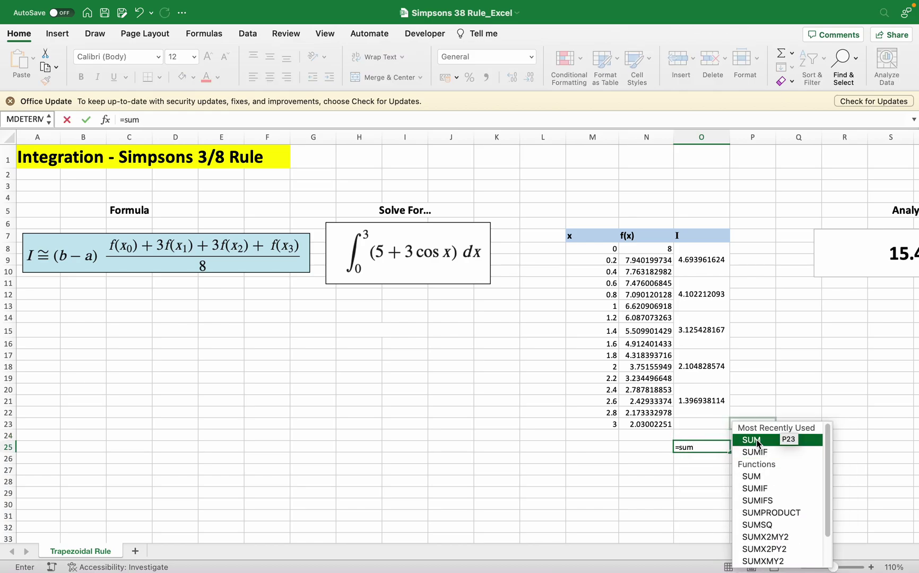
key("Tab")
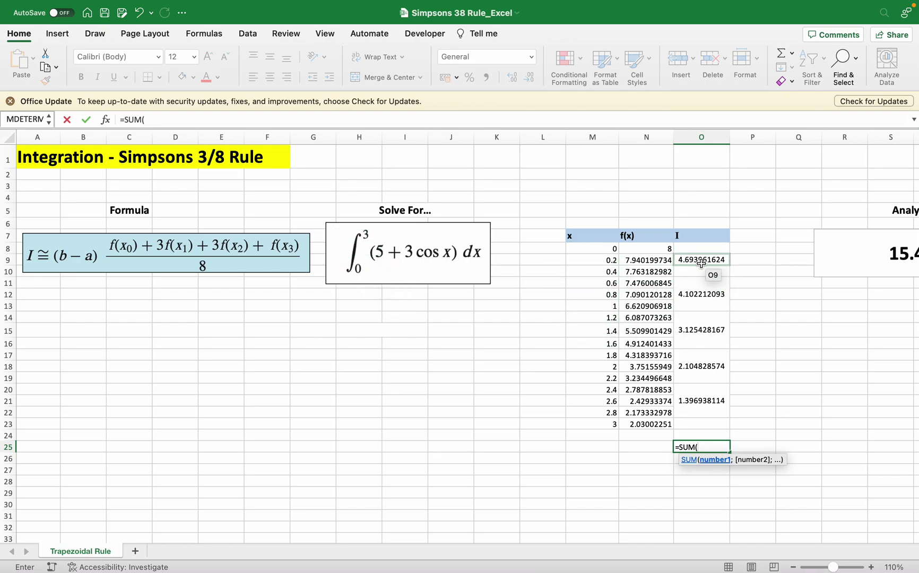
left_click_drag(701, 261, 703, 401)
key("Return")
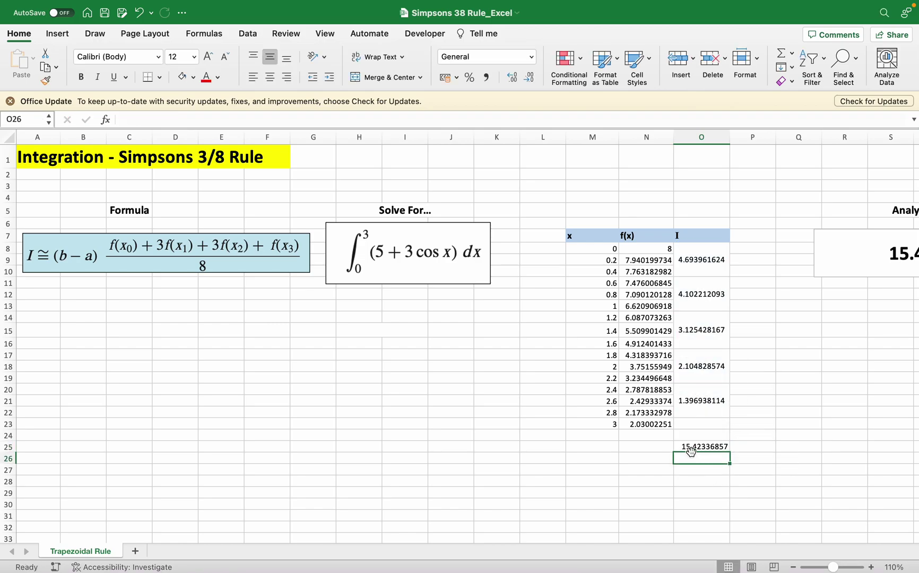
Scroll right to show the 15.42336 Analytical Answer and select cell P24
scroll(794, 285, "right", 5)
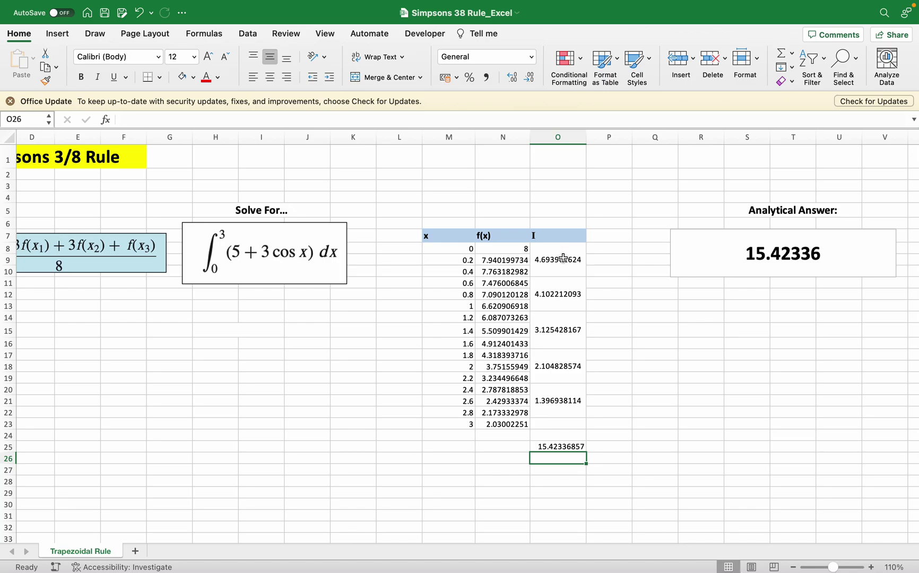
left_click(593, 434)
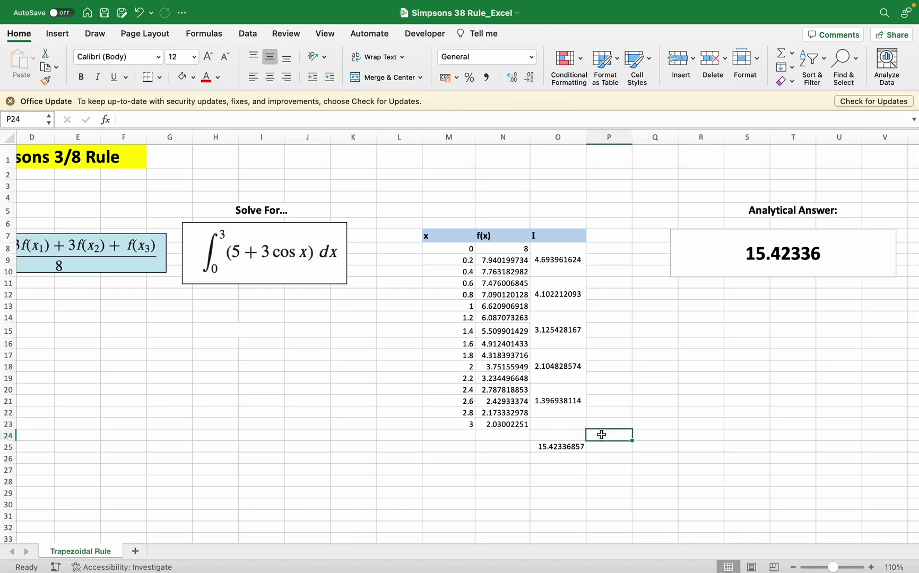
Undo the total, unmerge O8, and fill its I formula down to O23
key("super+z")
key("super+z")
key("super+z")
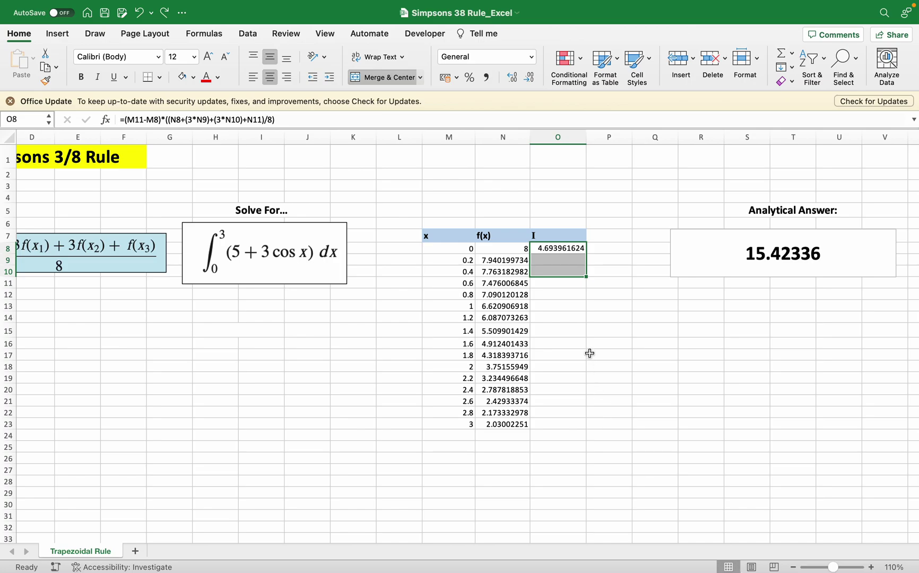
left_click(579, 250)
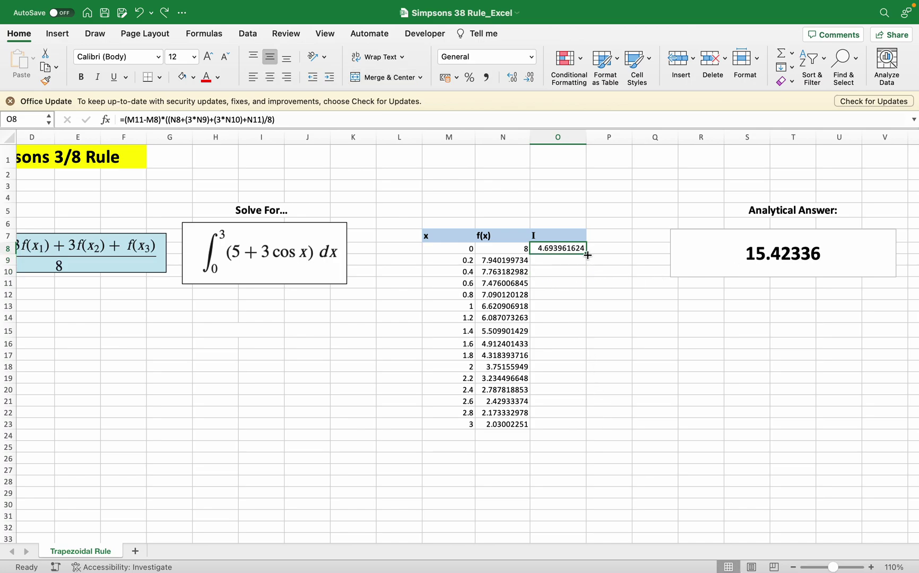
left_click_drag(588, 254, 586, 424)
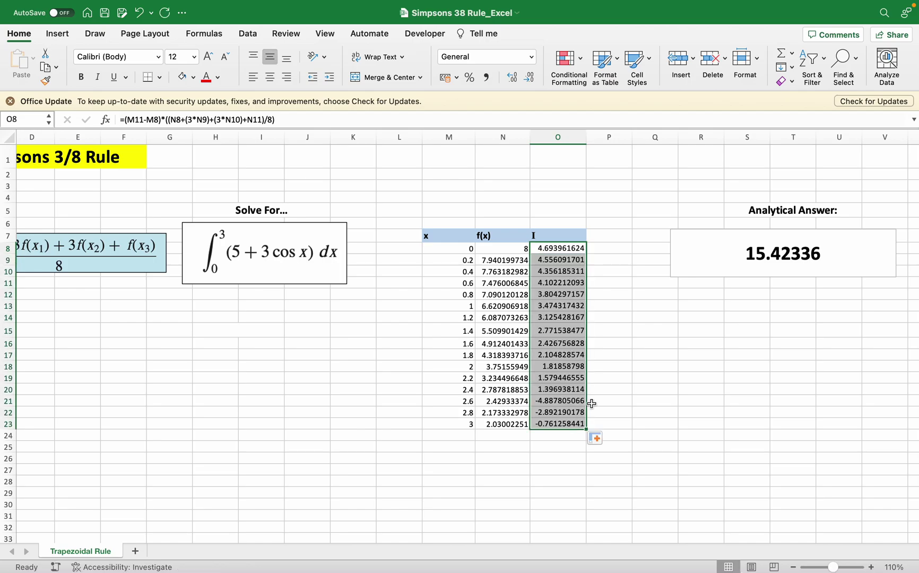
left_click(595, 250)
left_click(572, 249)
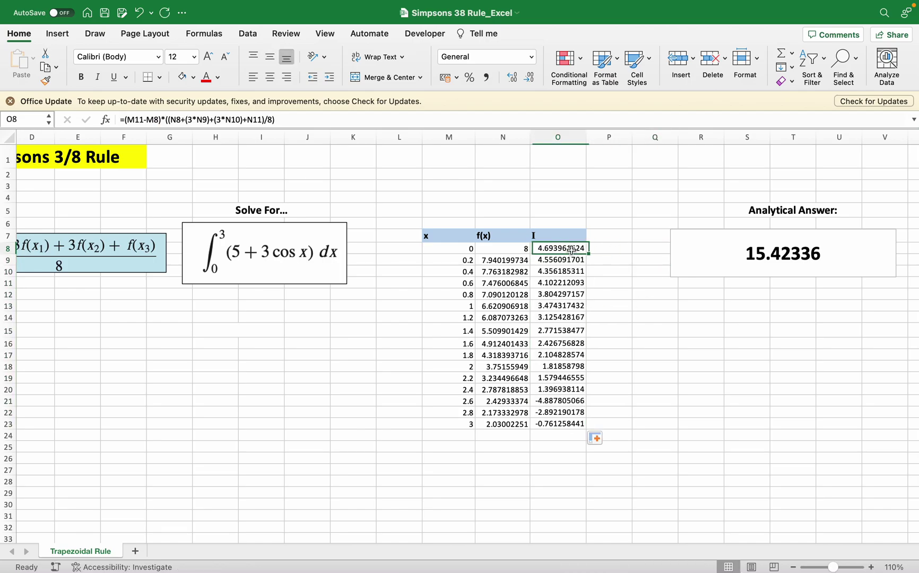
left_click(340, 120)
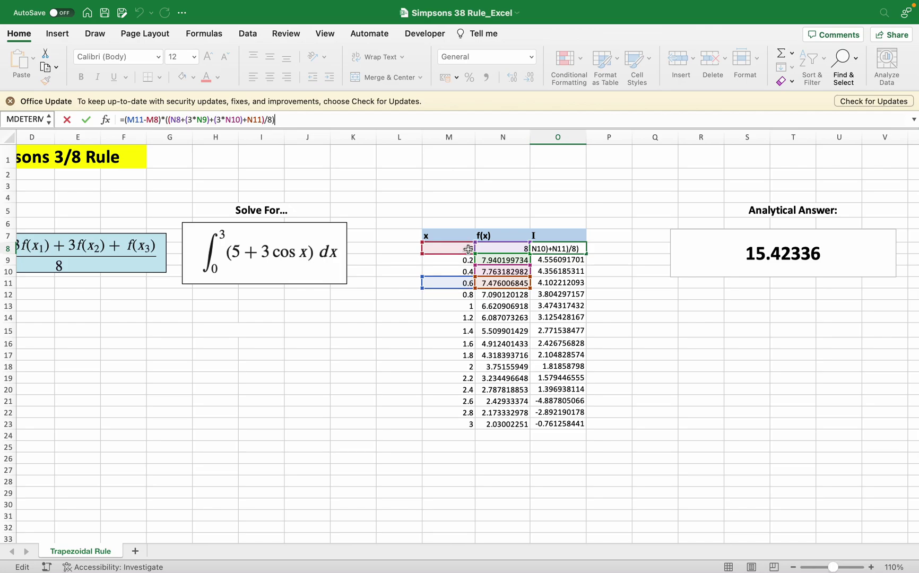
key("Return")
Compare O9's copied formula references against the x values in M11:M14
left_click(464, 284)
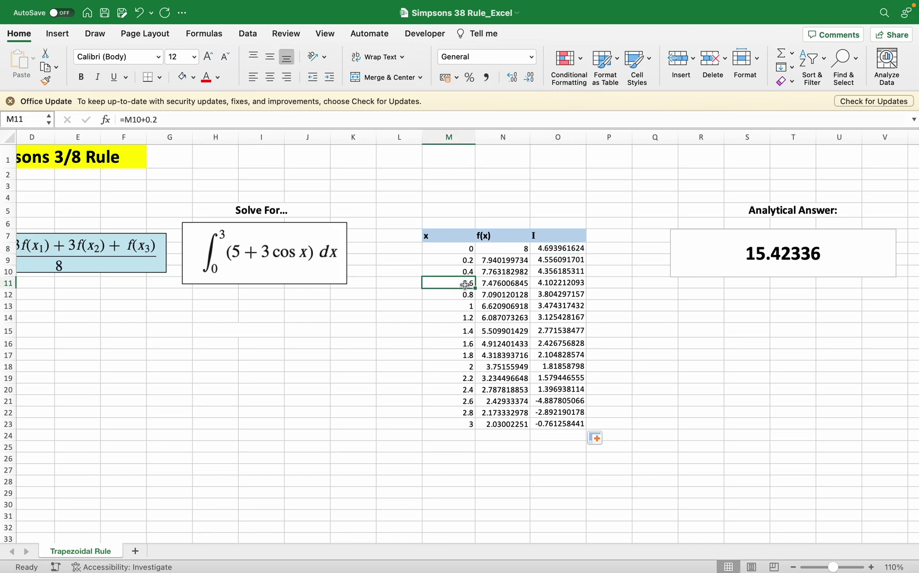
left_click_drag(464, 285, 468, 320)
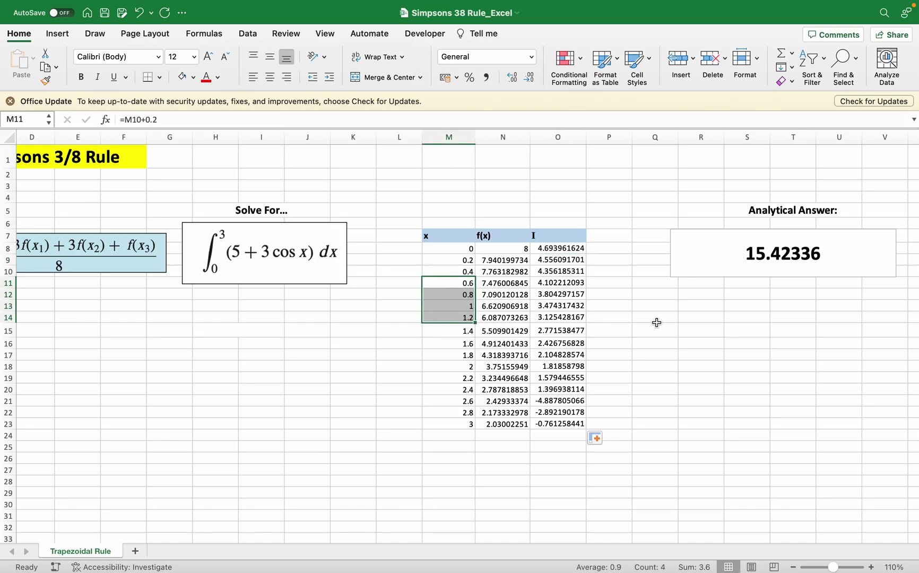
left_click(568, 261)
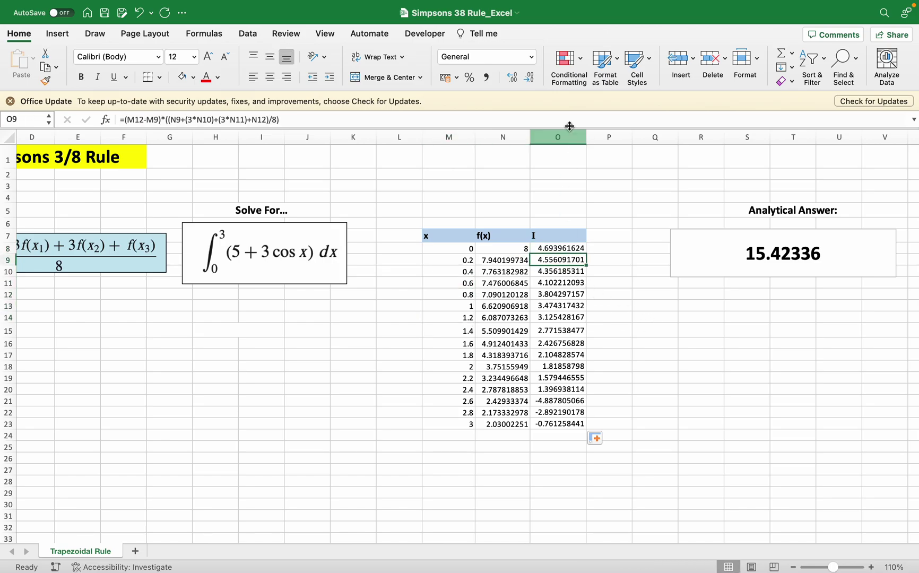
left_click(543, 114)
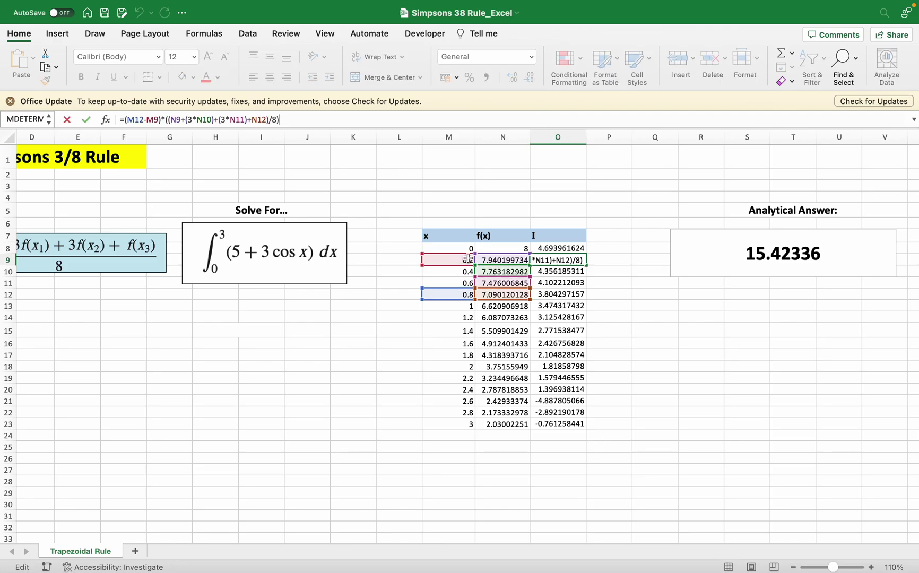
left_click_drag(460, 304, 467, 300)
left_click(568, 263)
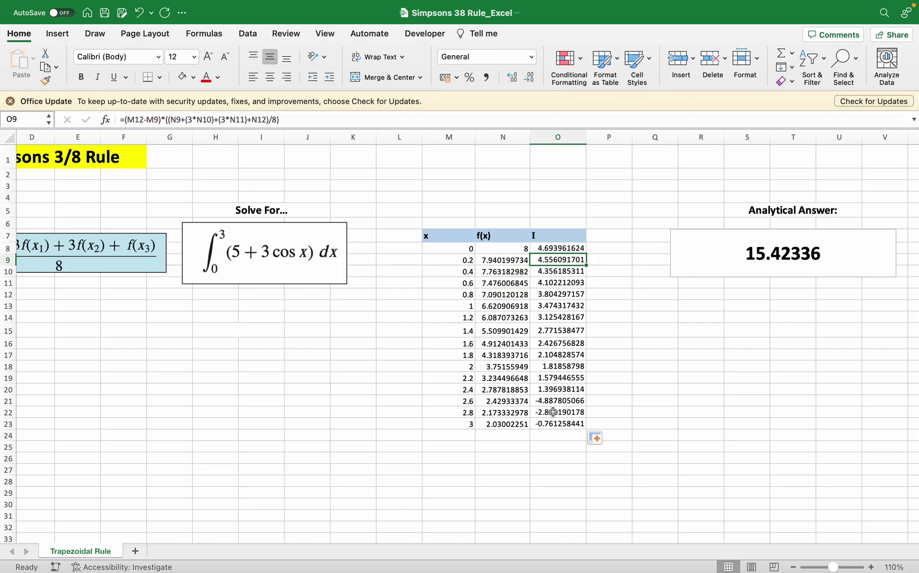
Undo the I fill-down, merge O8:O10, and copy that merged cell down to row 22
key("ctrl+z")
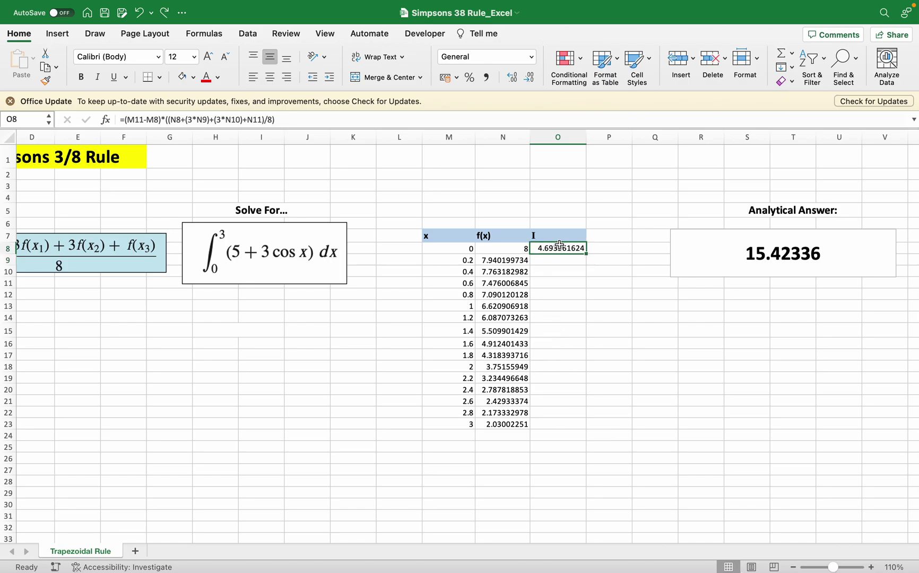
left_click_drag(560, 248, 563, 272)
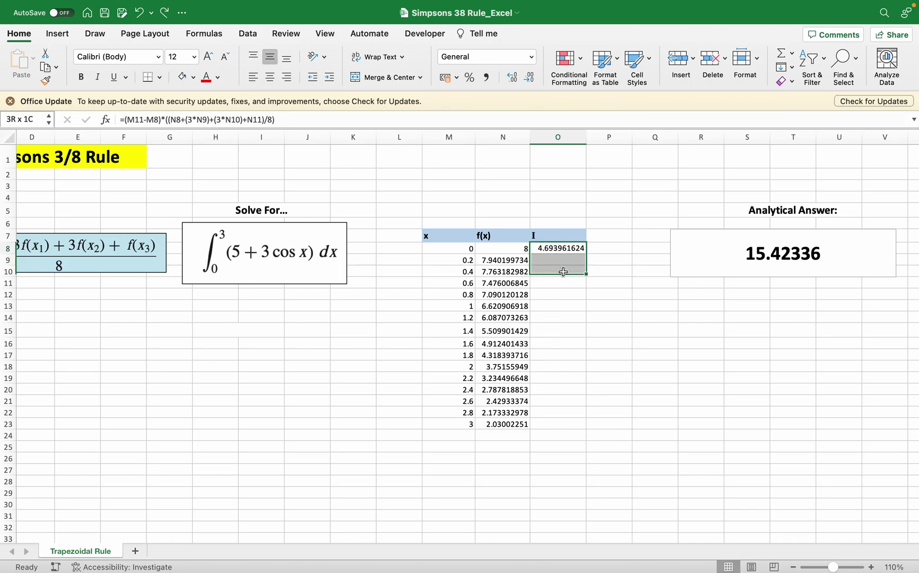
left_click(399, 81)
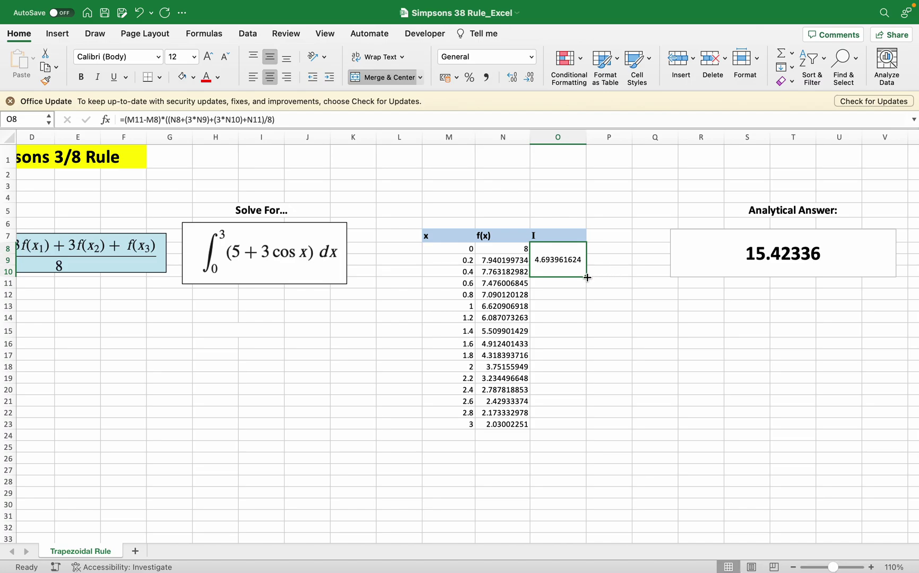
left_click_drag(588, 277, 585, 417)
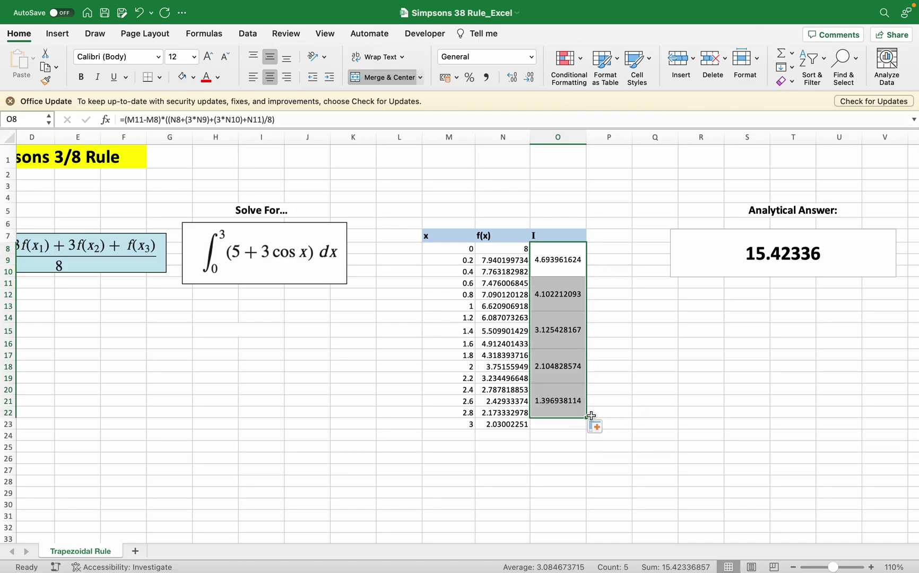
Remove the extra O23 segment and check the cell references in O20's formula
left_click(562, 407)
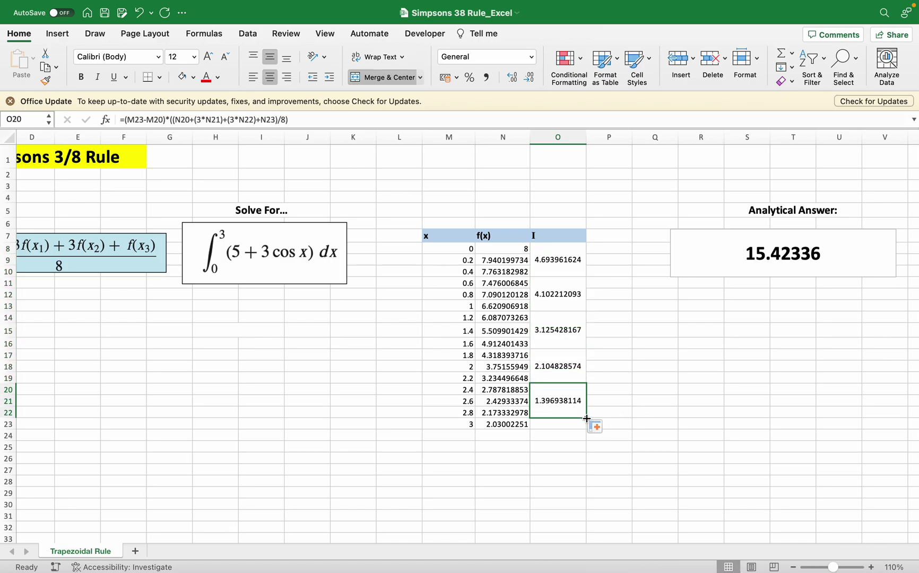
left_click_drag(587, 418, 585, 443)
double_click(557, 433)
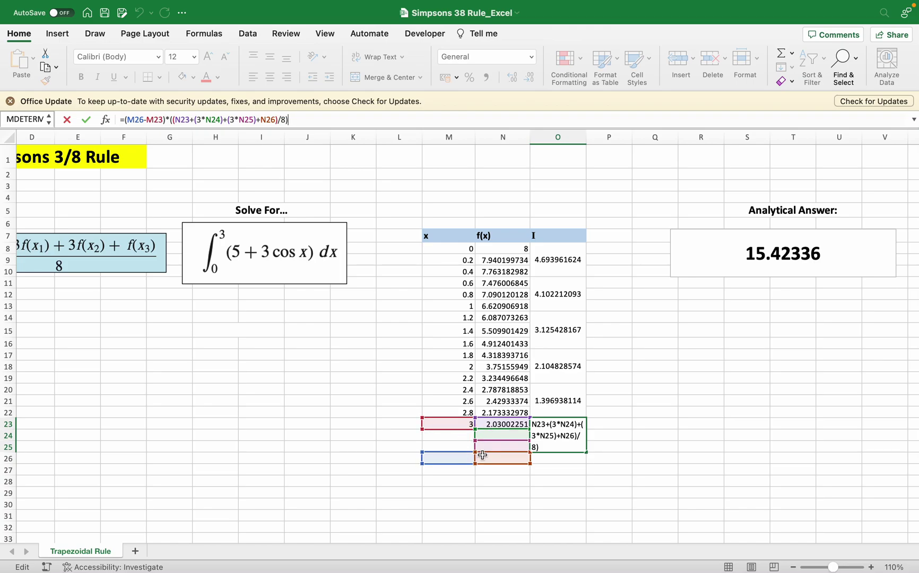
key("Return")
key("super+z")
left_click(572, 407)
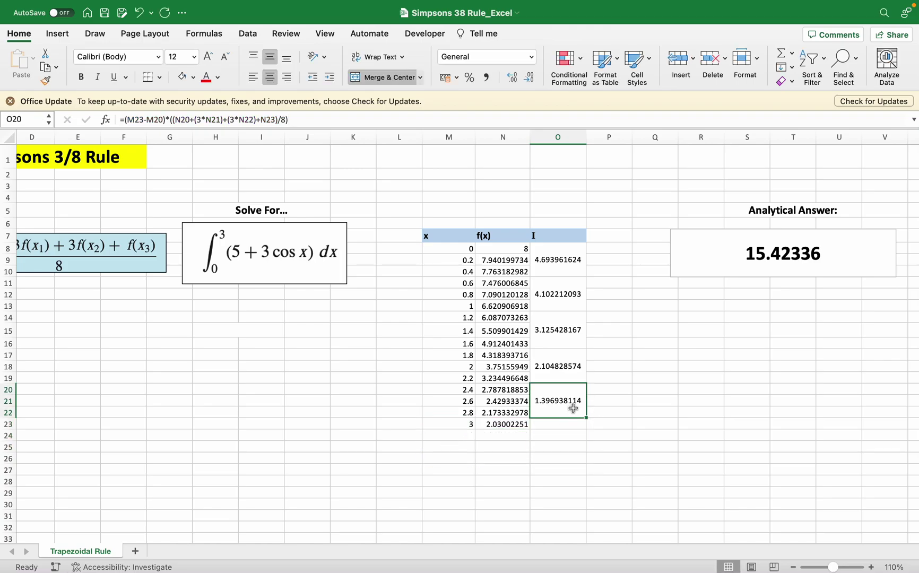
key("F2")
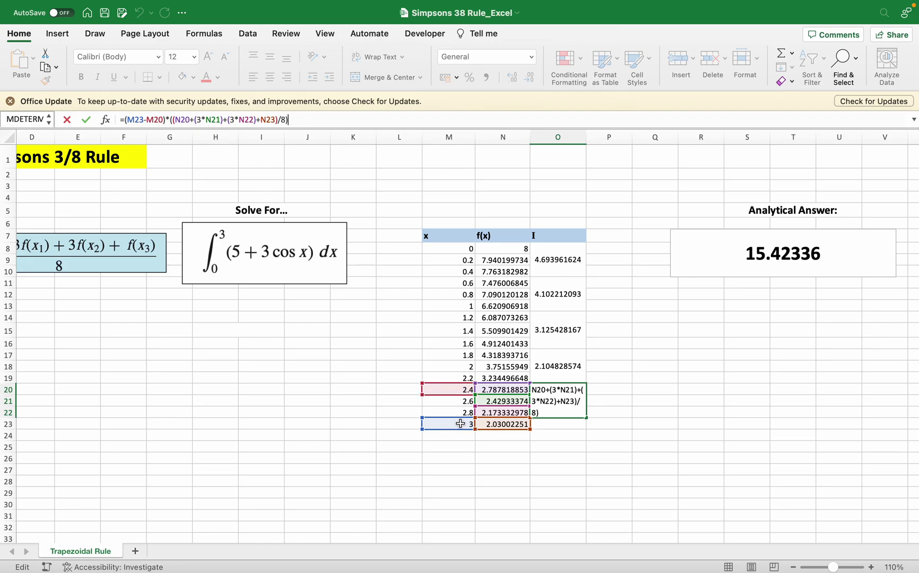
left_click(567, 438)
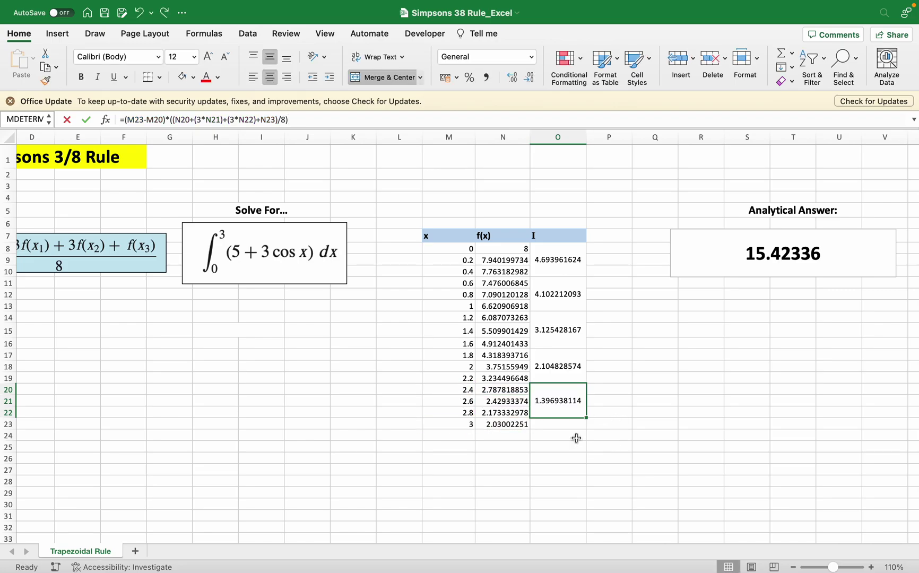
Enter =SUM(O8:O22) in O24 to total the I column as 15.42336857
type("=SUM(")
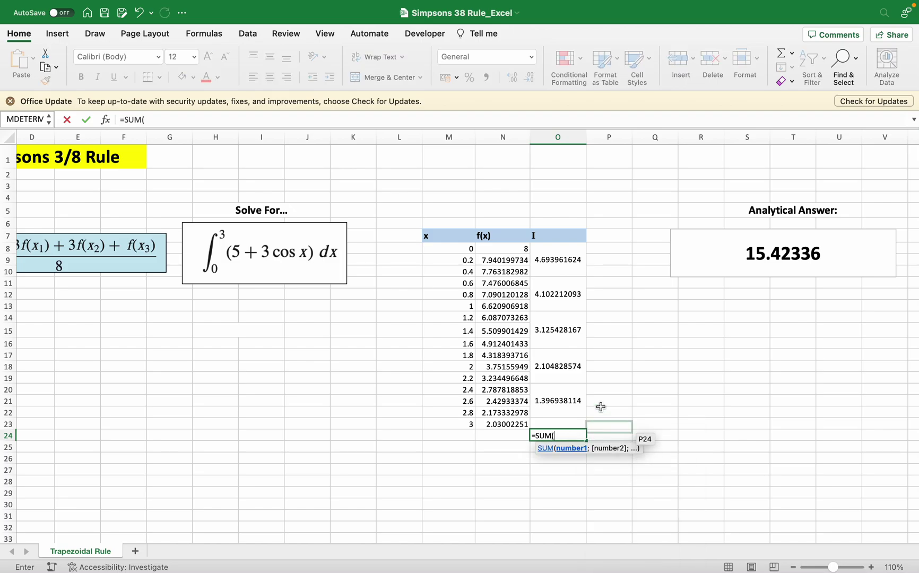
left_click_drag(557, 249, 577, 401)
key("Return")
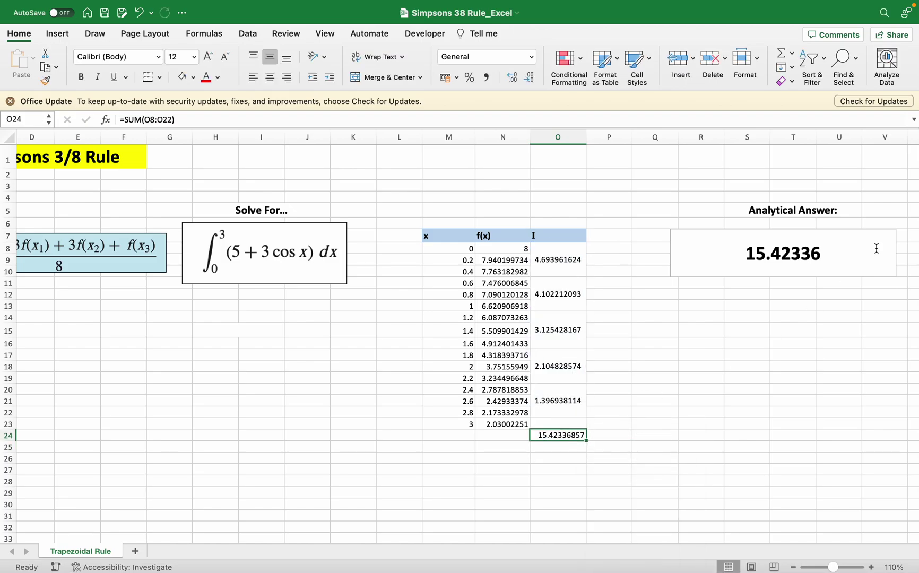